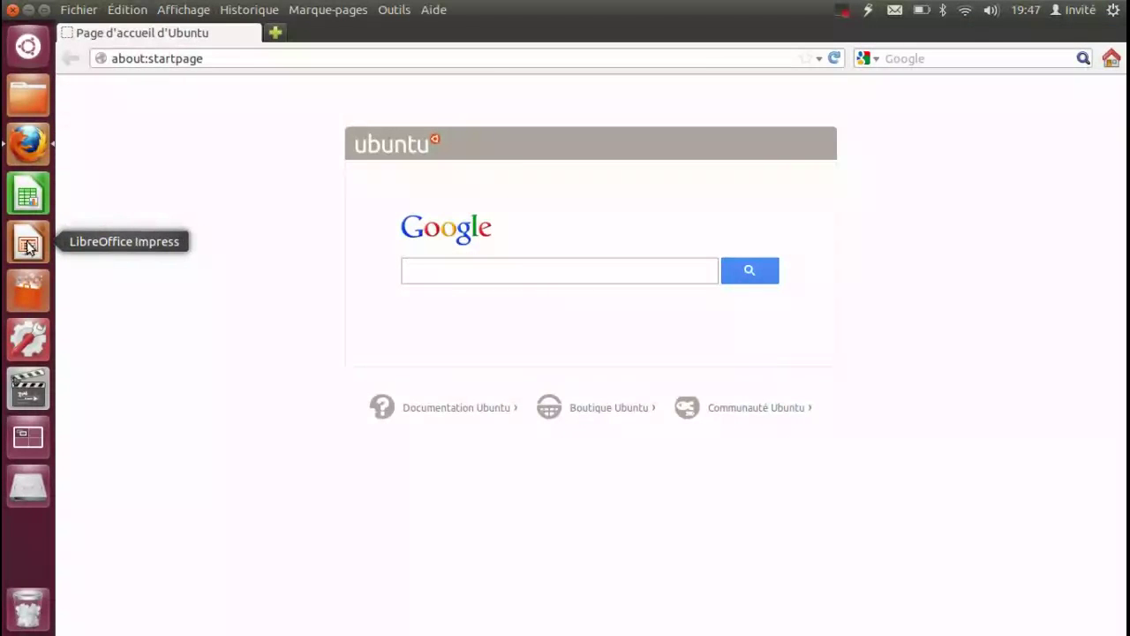
Step: Launch Logithèque Ubuntu and search the Dash for "wri"
{"action": "left_click", "coordinate": [51, 286]}
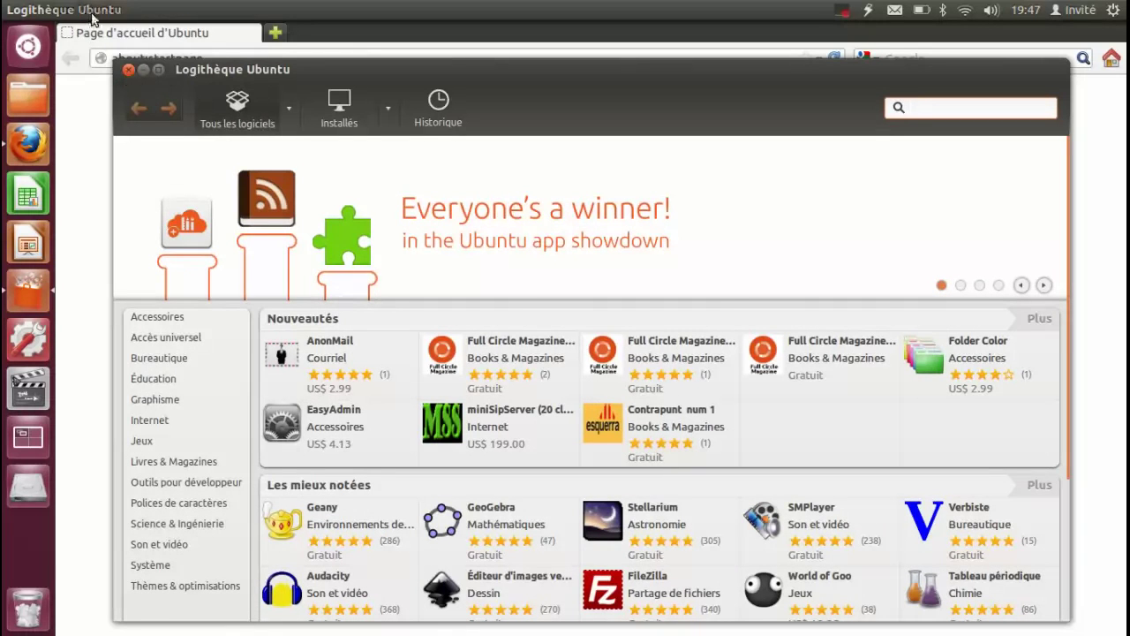
{"action": "key", "text": "super"}
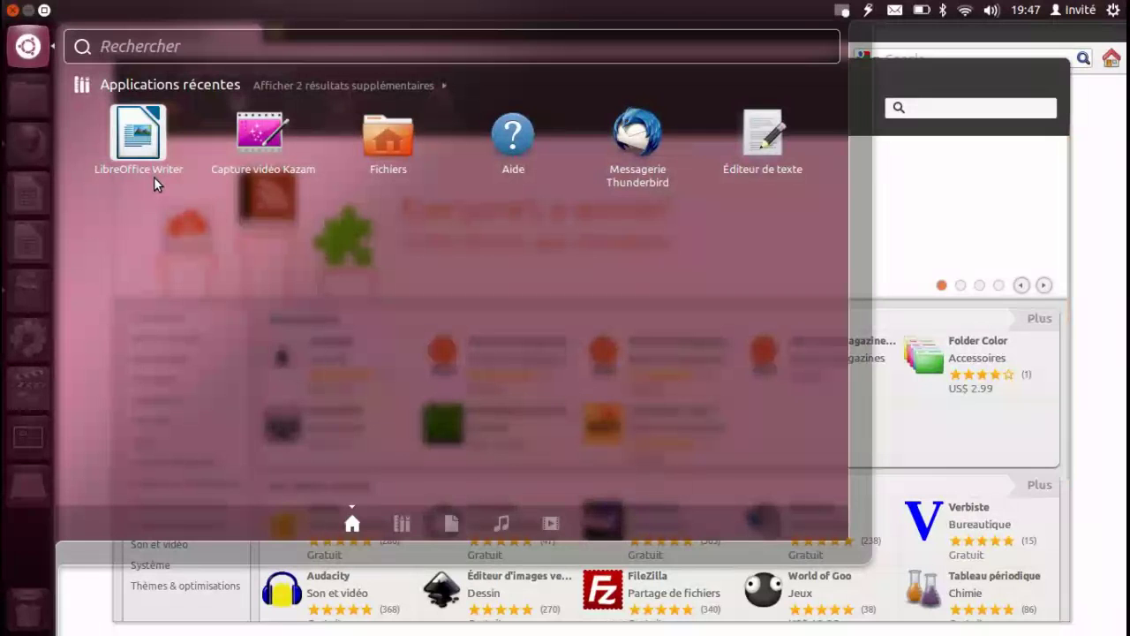
{"action": "type", "text": "wri"}
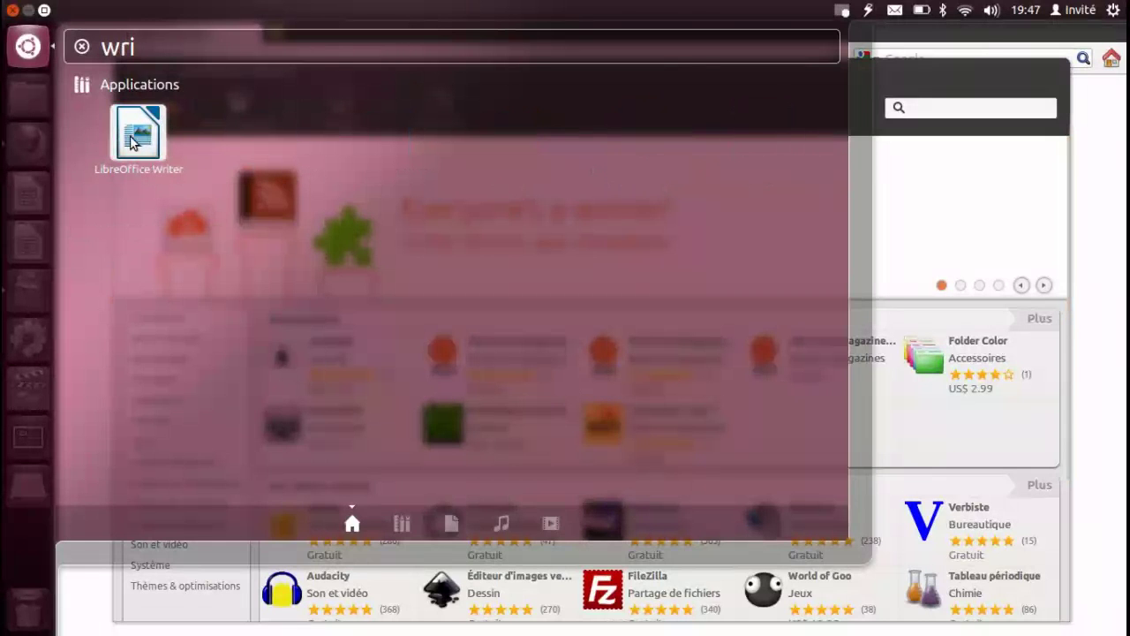
Step: Browse the Dash's application, file, music and video lenses, and launch LibreOffice Writer from the Dash
{"action": "left_click", "coordinate": [402, 522]}
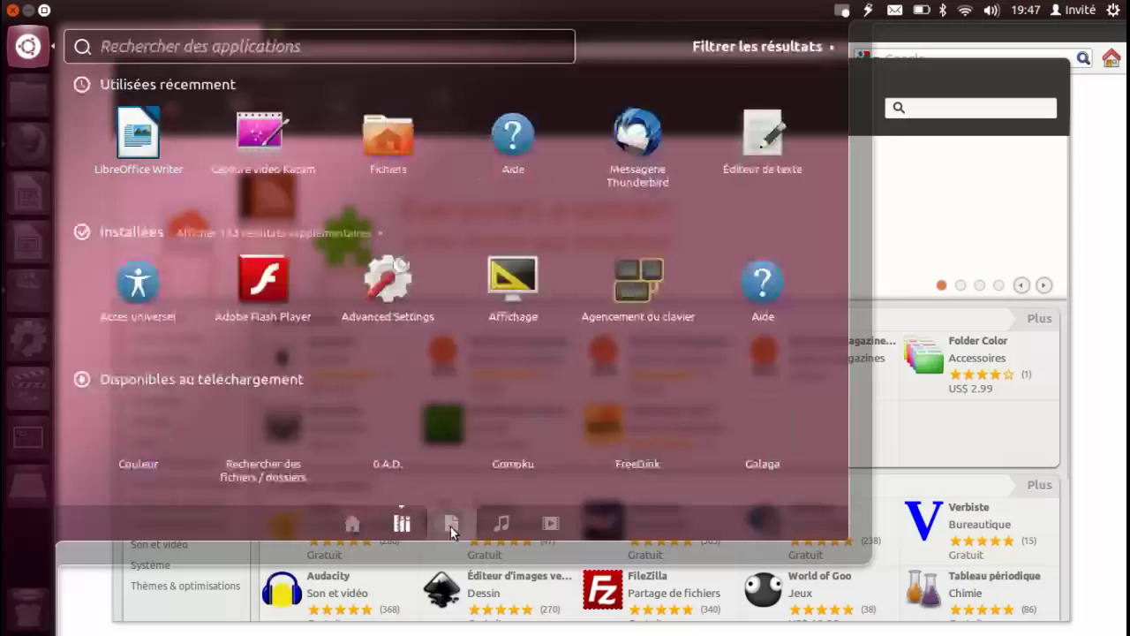
{"action": "left_click", "coordinate": [451, 523]}
{"action": "left_click", "coordinate": [501, 524]}
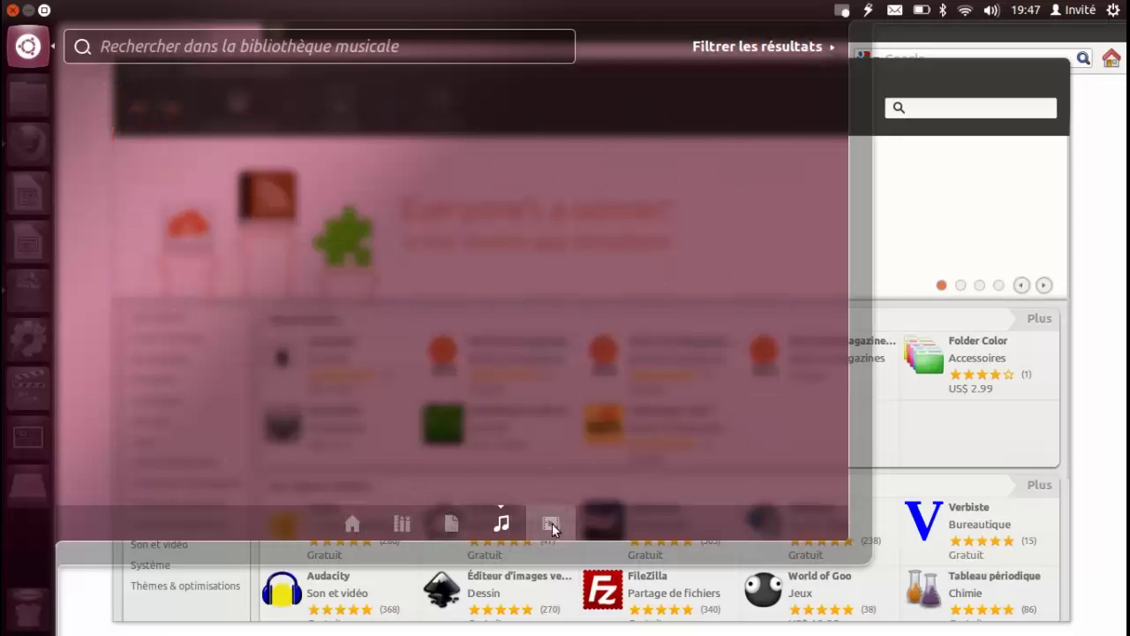
{"action": "left_click", "coordinate": [552, 523]}
{"action": "left_click", "coordinate": [451, 522]}
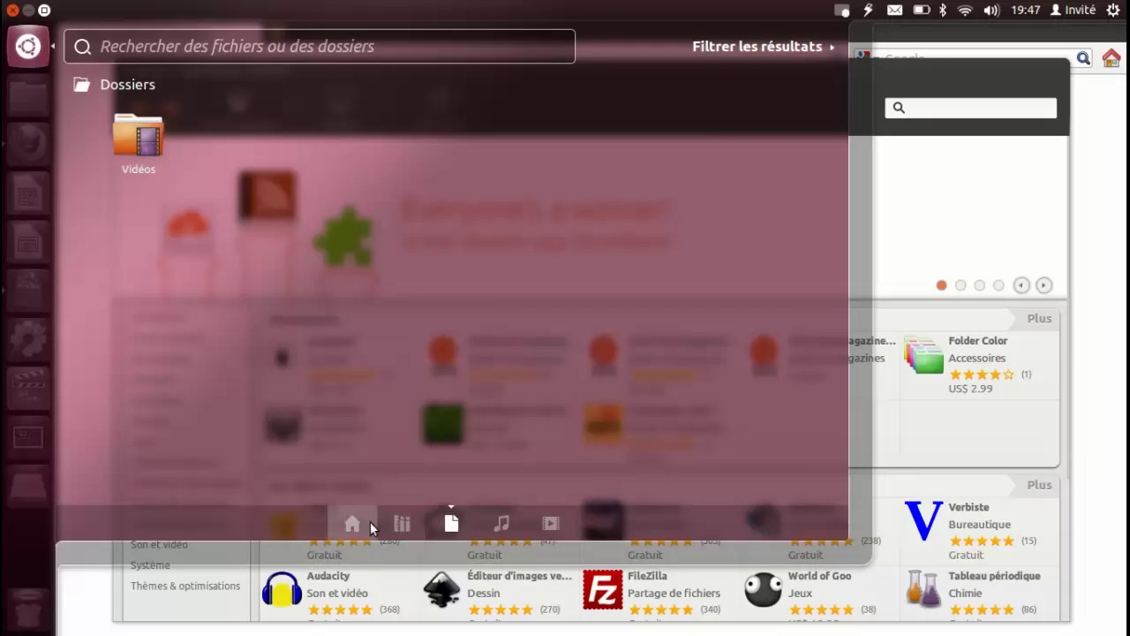
{"action": "left_click", "coordinate": [370, 521]}
{"action": "left_click", "coordinate": [159, 128]}
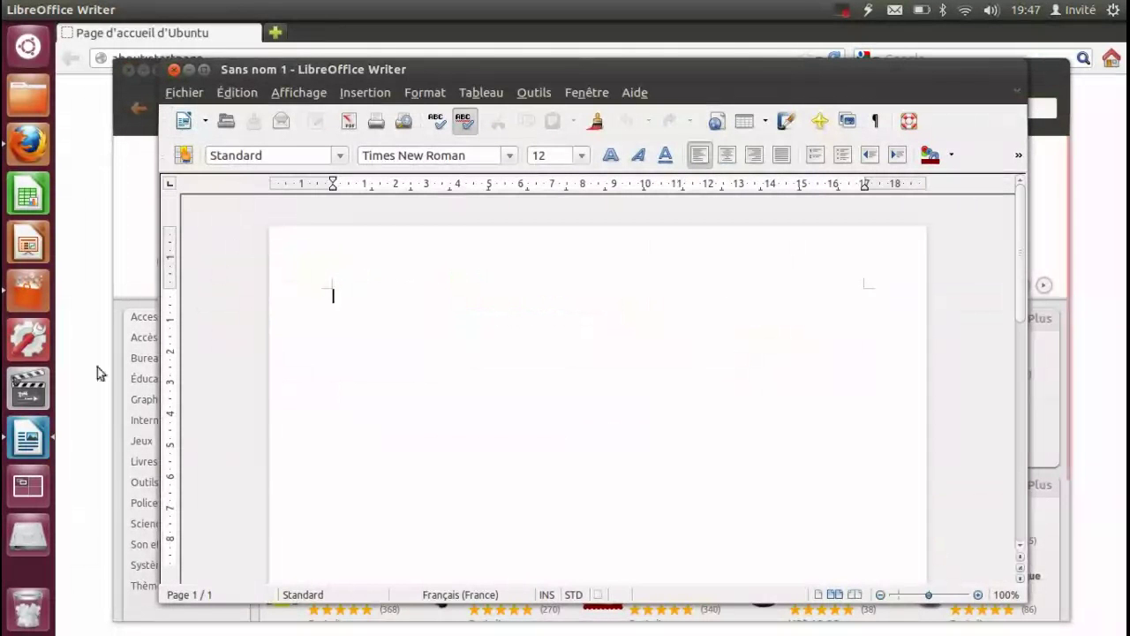
Step: Keep LibreOffice Writer in the launcher, and reopen it from there after closing its window
{"action": "right_click", "coordinate": [32, 440]}
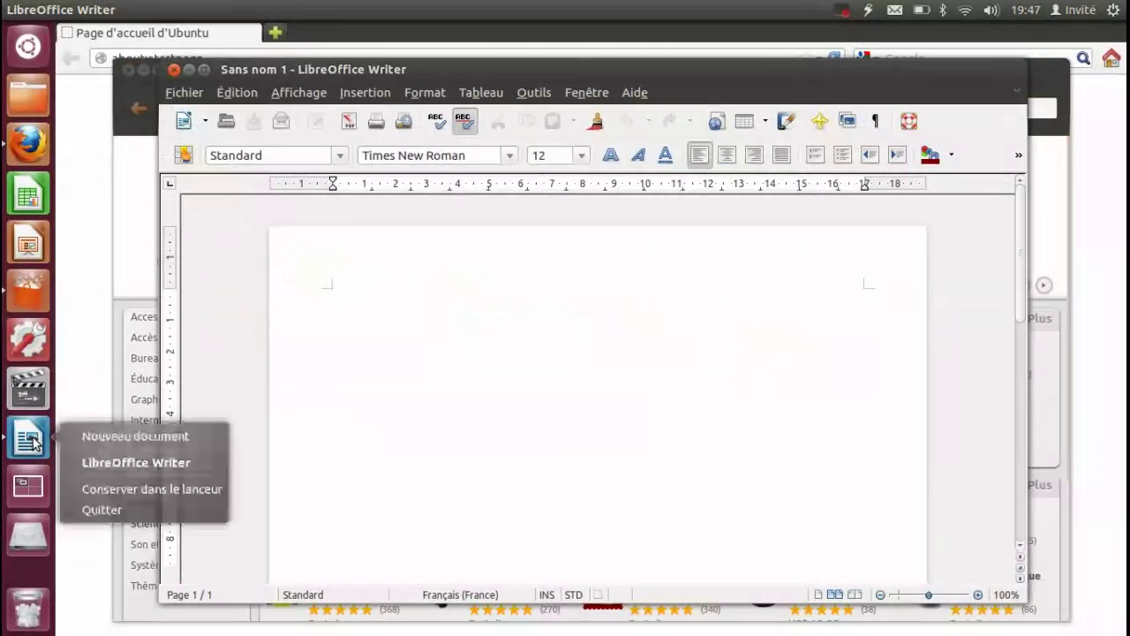
{"action": "left_click", "coordinate": [96, 493]}
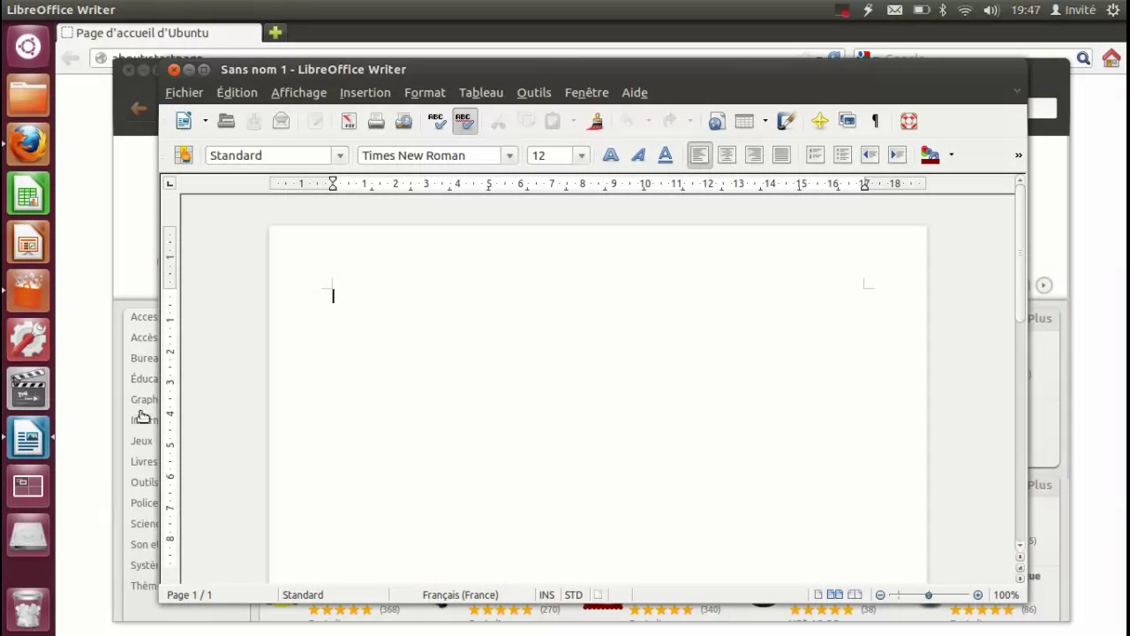
{"action": "left_click", "coordinate": [174, 69]}
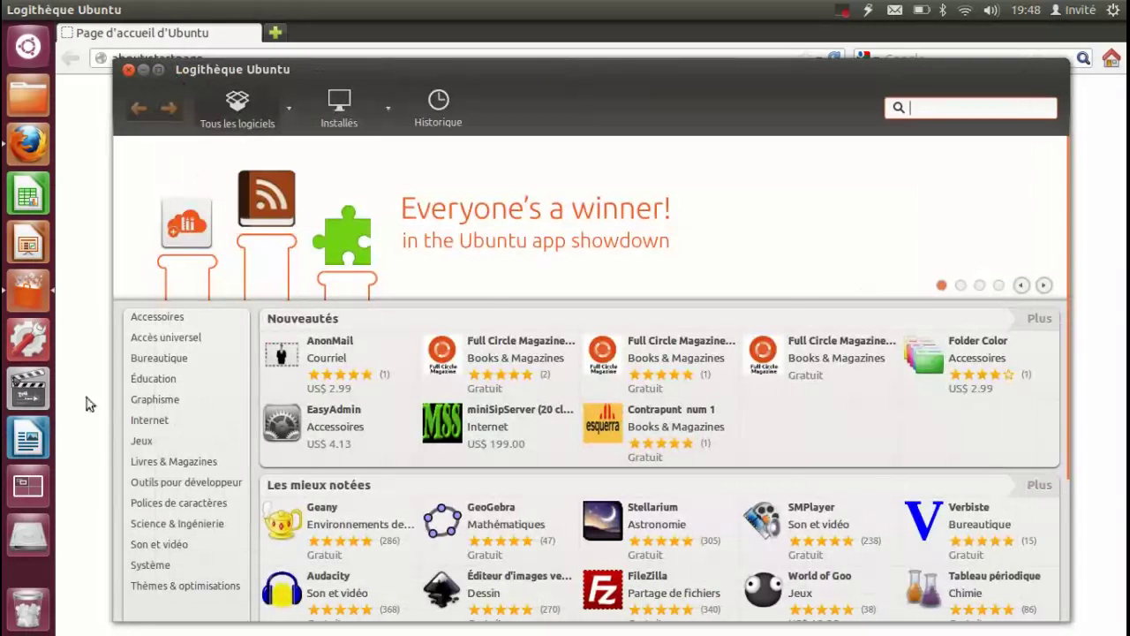
{"action": "left_click", "coordinate": [28, 438]}
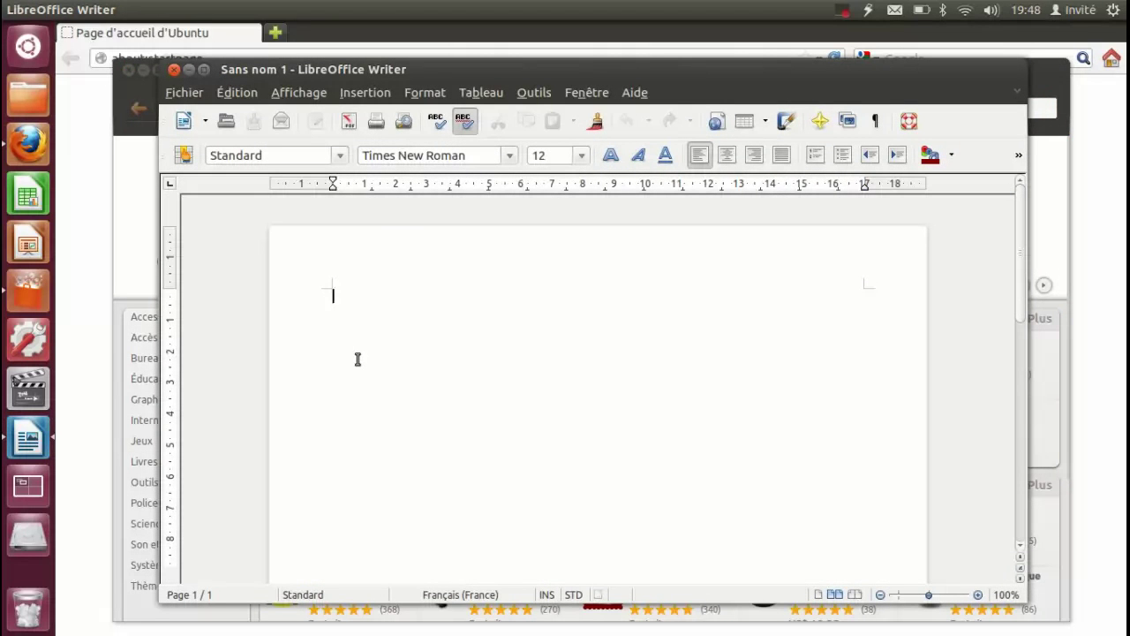
Step: Show the spread of all open windows several times and return to the LibreOffice Writer document
{"action": "key", "text": "super+w"}
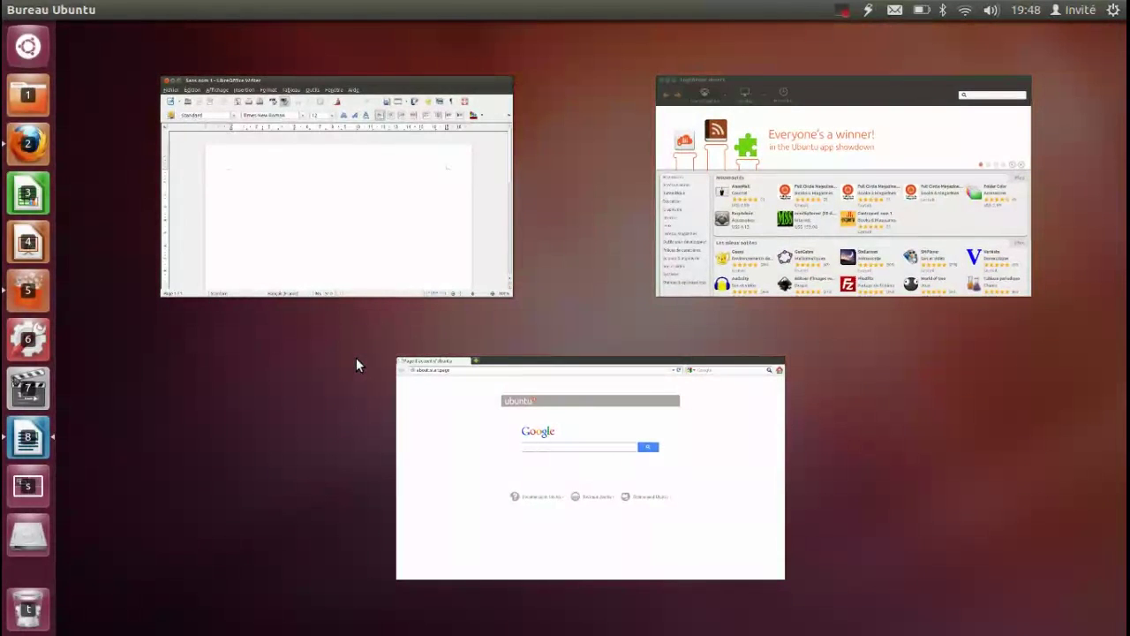
{"action": "key", "text": "super+w"}
{"action": "key", "text": "super+w"}
{"action": "key", "text": "super+w"}
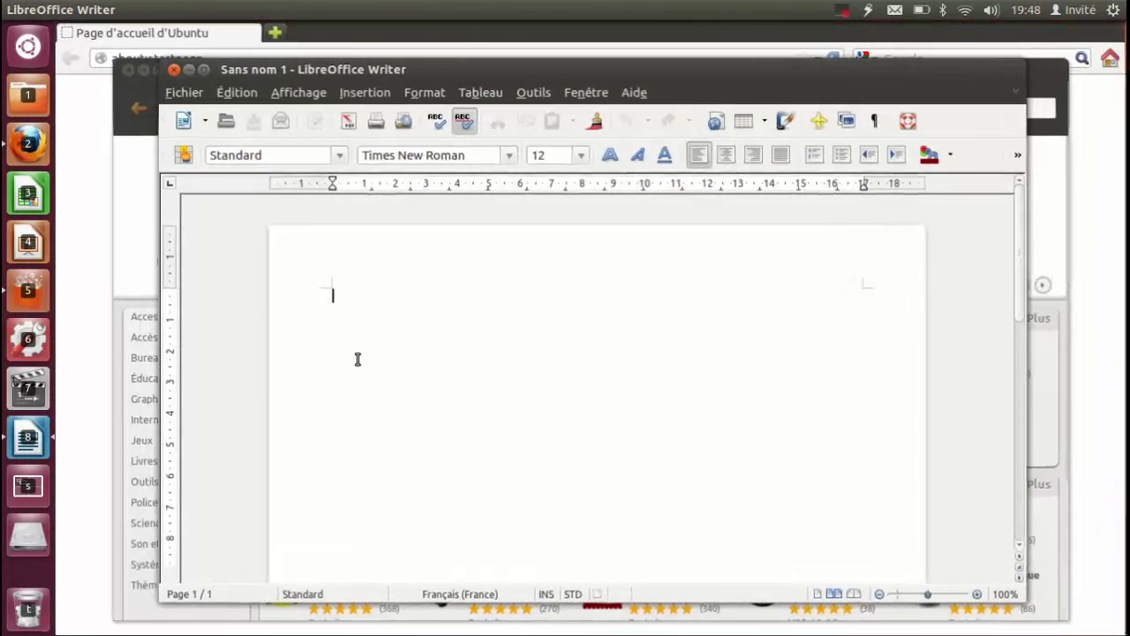
Step: Cycle through the open applications and the desktop in the application switcher, and return to LibreOffice Writer
{"action": "key", "text": "alt+Tab"}
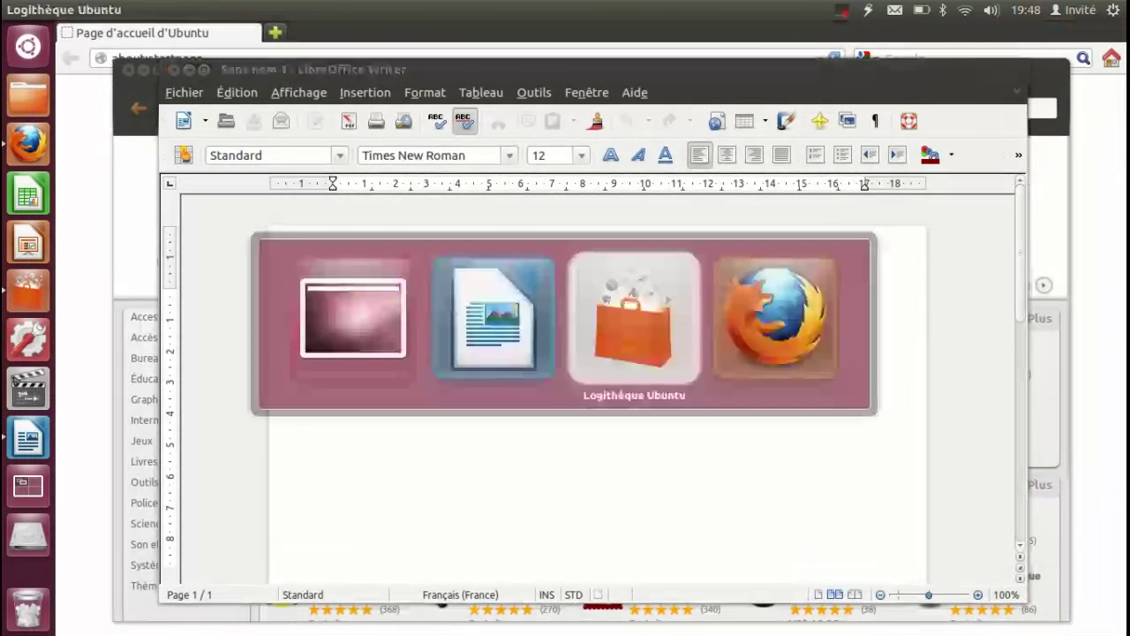
{"action": "key", "text": "alt+Tab"}
{"action": "key", "text": "alt+Tab"}
{"action": "key", "text": "alt+Tab"}
{"action": "key", "text": "alt+Tab"}
{"action": "key", "text": "alt+Tab"}
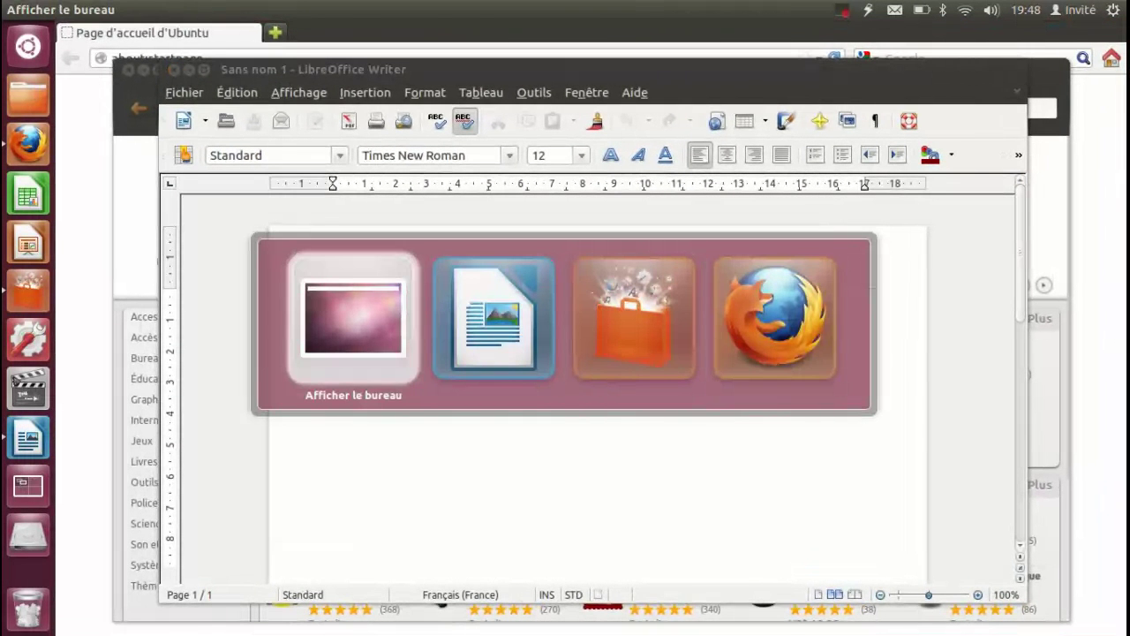
{"action": "key", "text": "alt+Tab"}
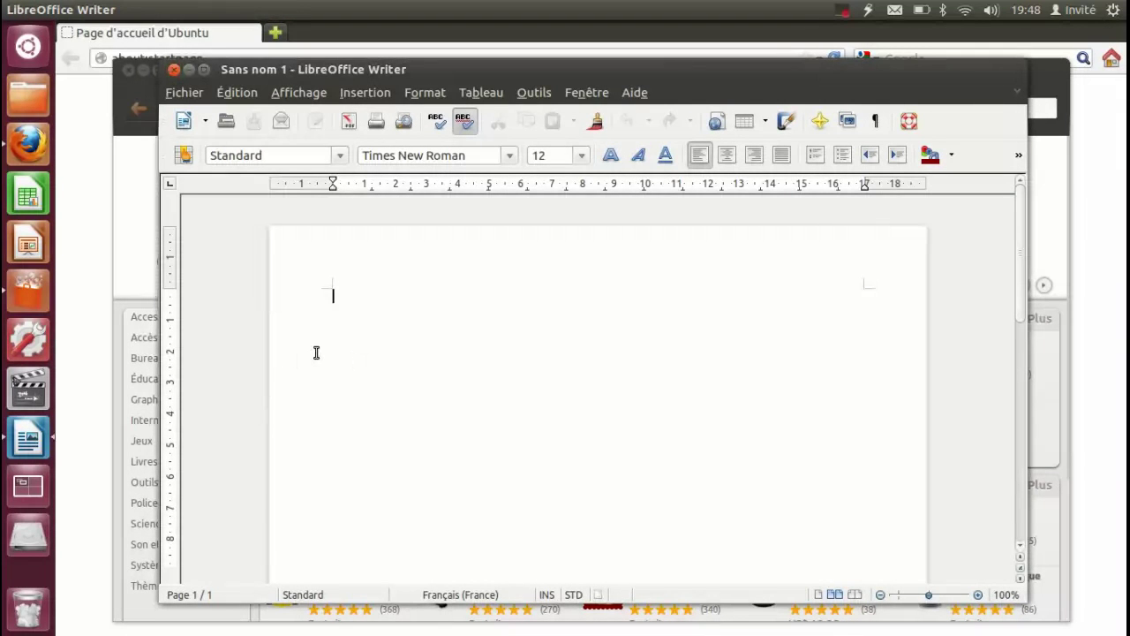
Step: Open the keyboard shortcuts (Raccourcis) page of the Clavier section in Paramètres système
{"action": "key", "text": "super"}
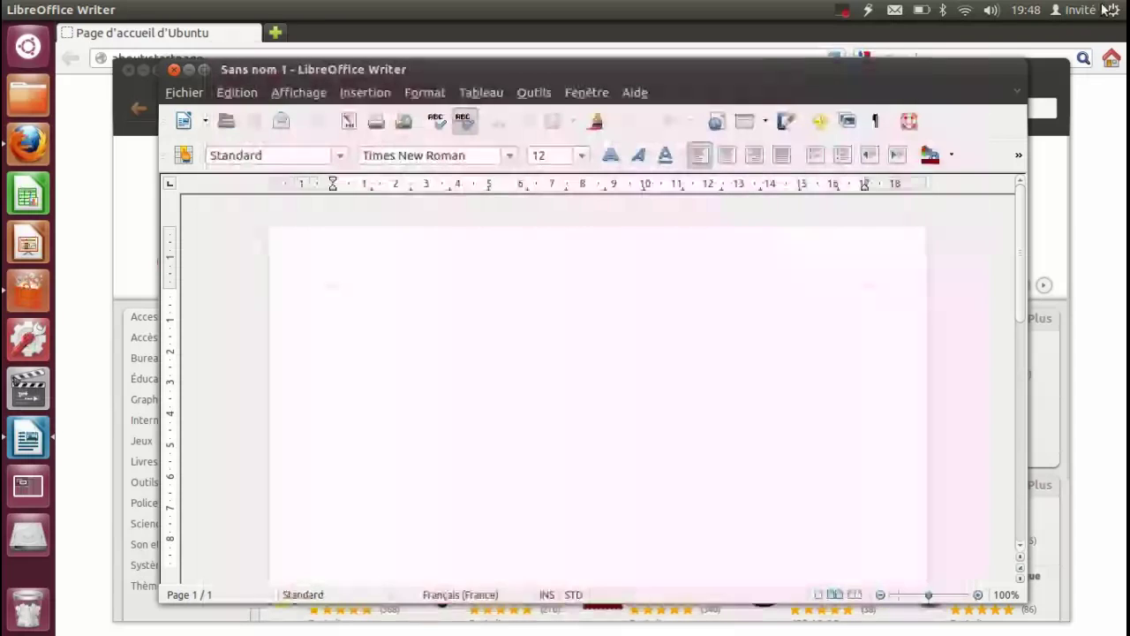
{"action": "left_click", "coordinate": [1113, 10]}
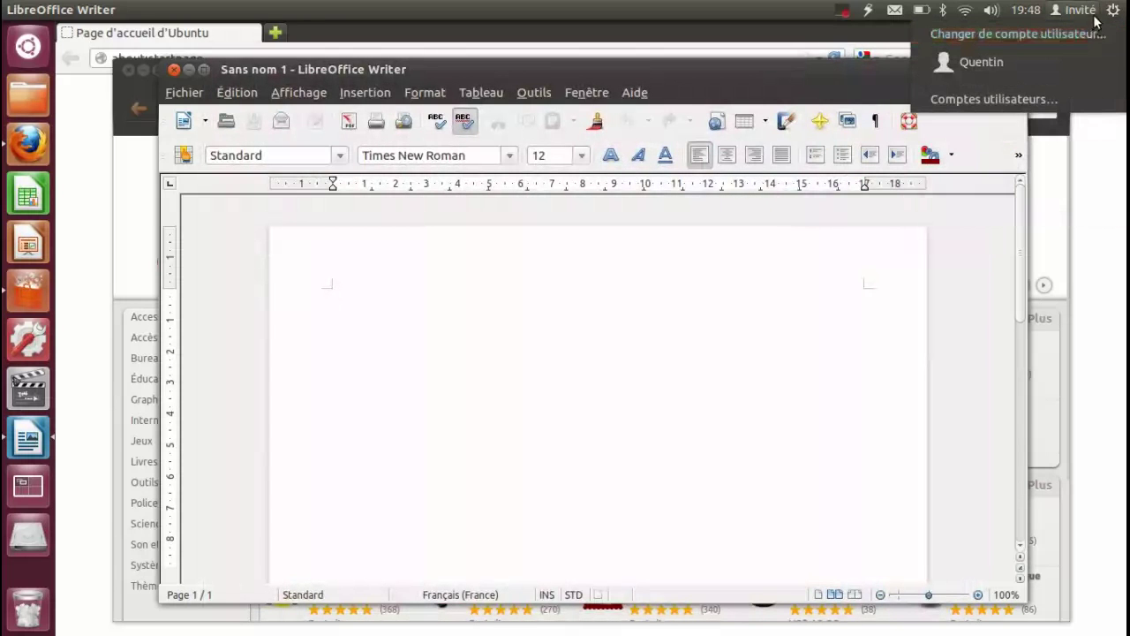
{"action": "left_click", "coordinate": [1084, 57]}
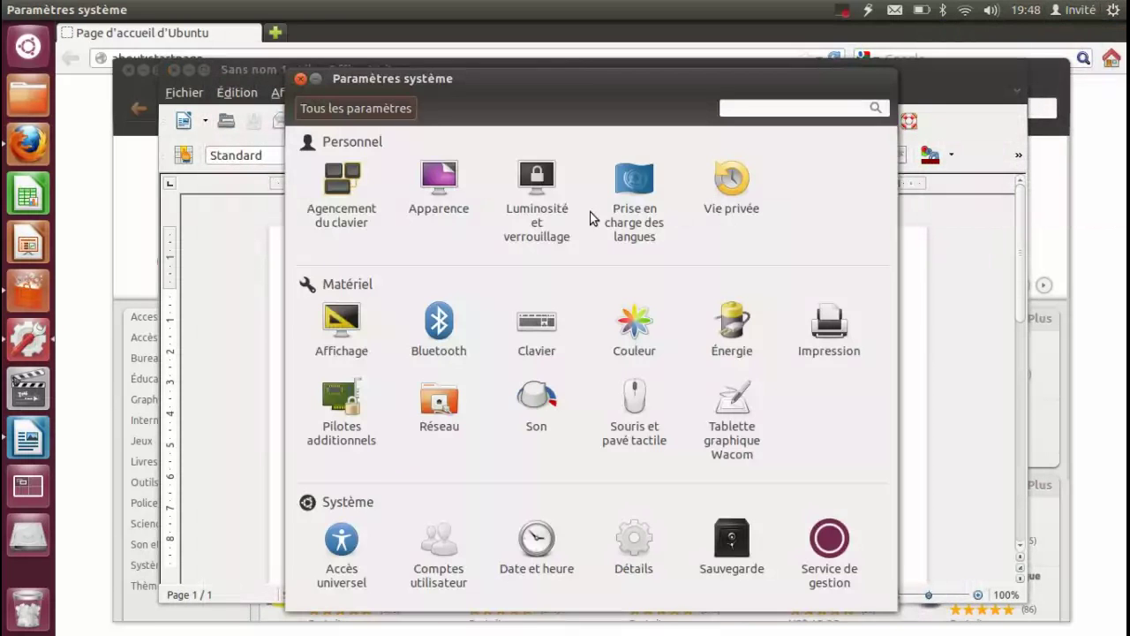
{"action": "left_click", "coordinate": [544, 323]}
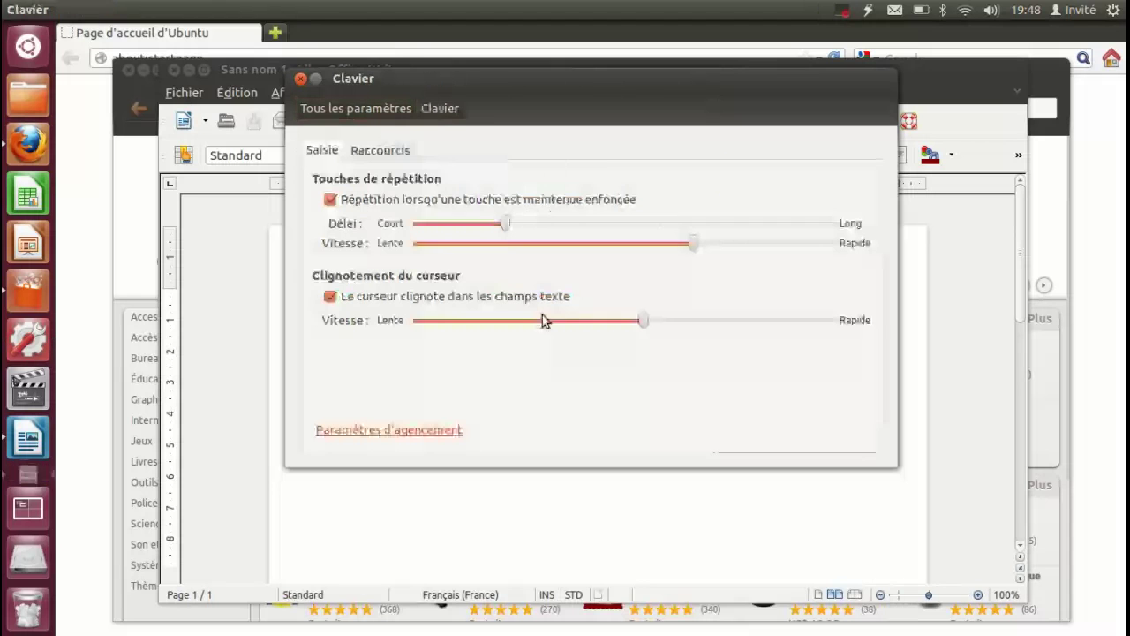
{"action": "left_click", "coordinate": [379, 151]}
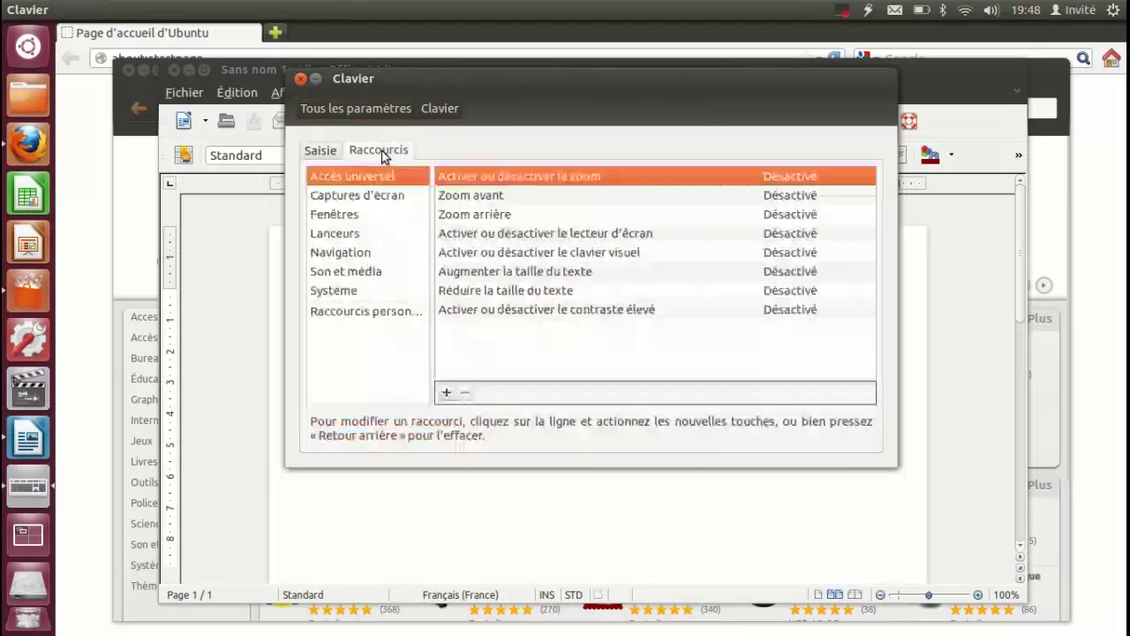
Step: Review the Captures d'écran, Fenêtres, Lanceurs, Navigation and Système shortcut categories, and close the keyboard settings
{"action": "left_click", "coordinate": [395, 197]}
{"action": "left_click", "coordinate": [395, 217]}
{"action": "left_click", "coordinate": [388, 234]}
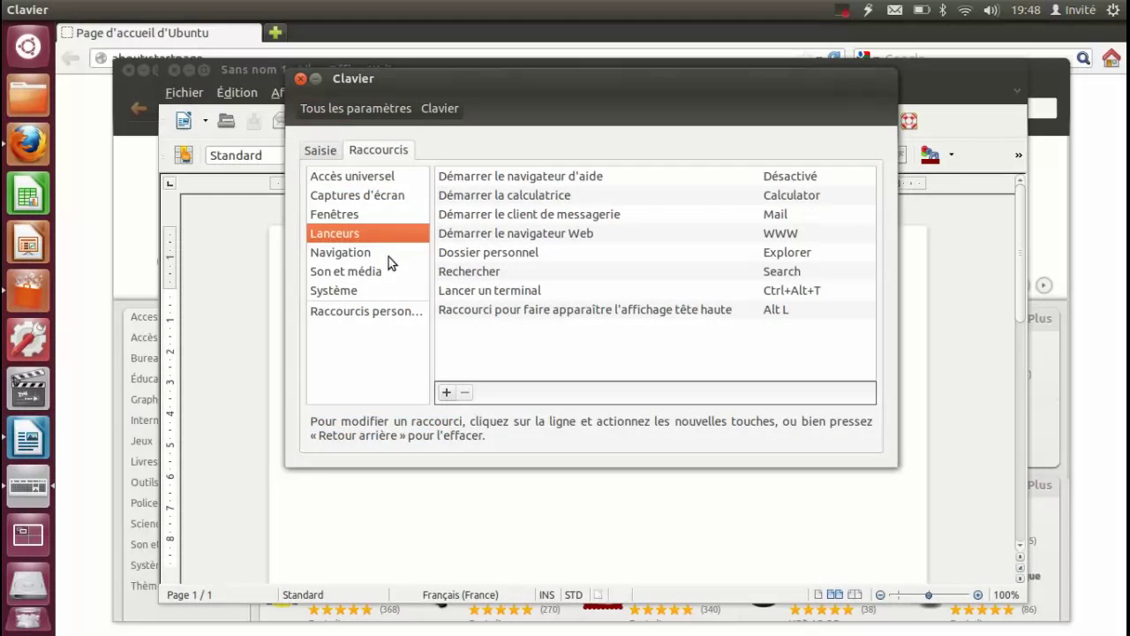
{"action": "left_click", "coordinate": [388, 255]}
{"action": "left_click", "coordinate": [391, 293]}
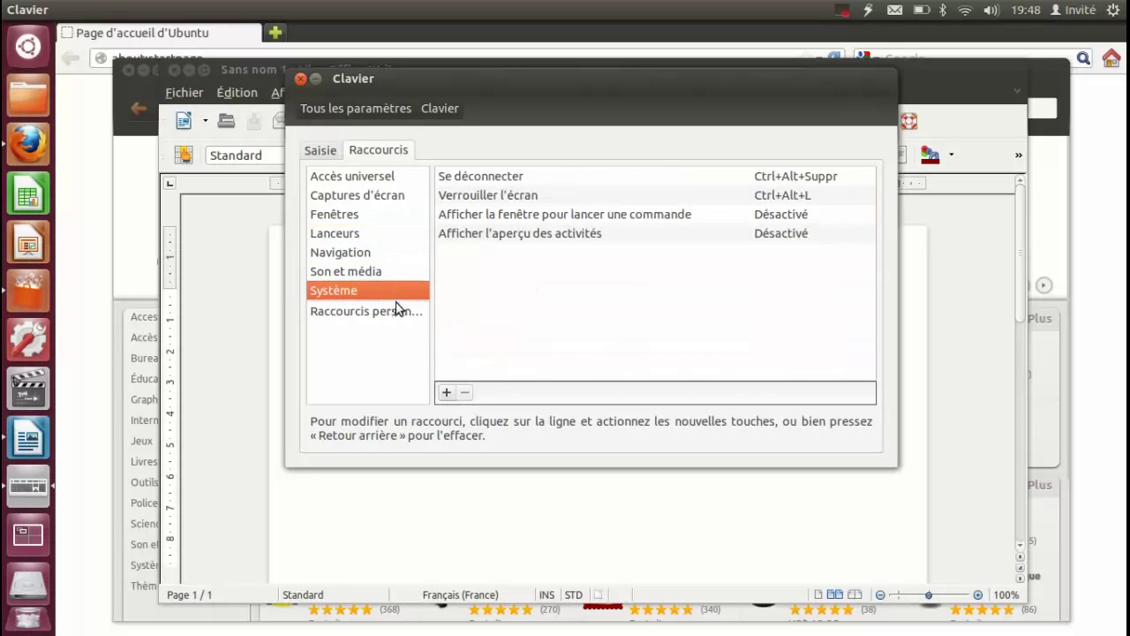
{"action": "left_click", "coordinate": [300, 79]}
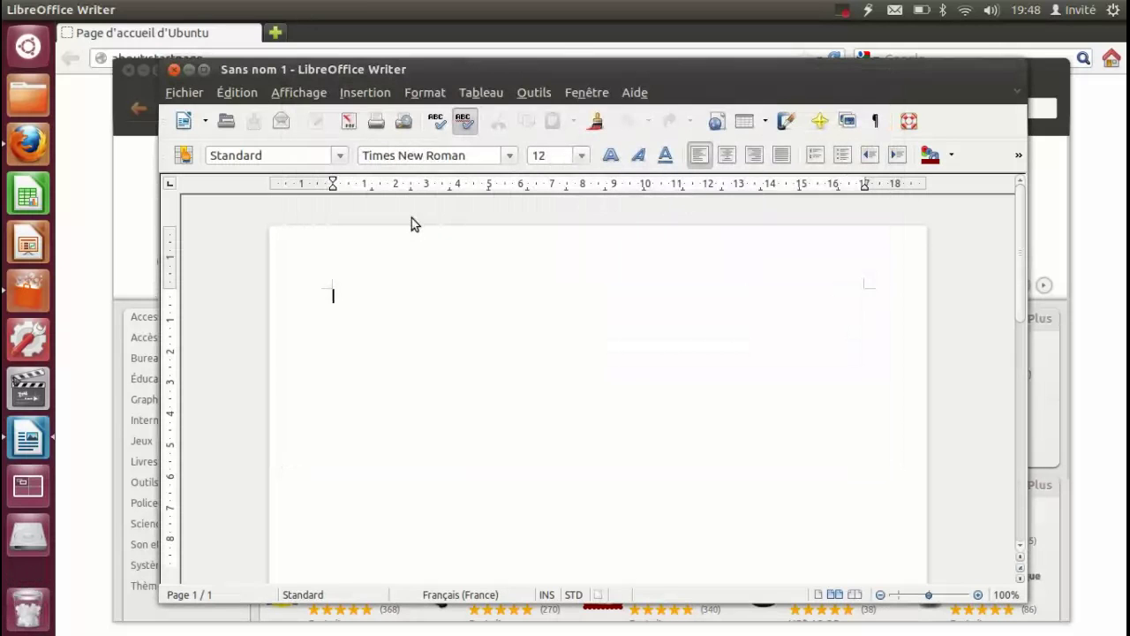
Step: Switch through the four workspaces and return to the first one, which holds the open windows
{"action": "key", "text": "ctrl+alt+Right"}
{"action": "key", "text": "ctrl+alt+Left"}
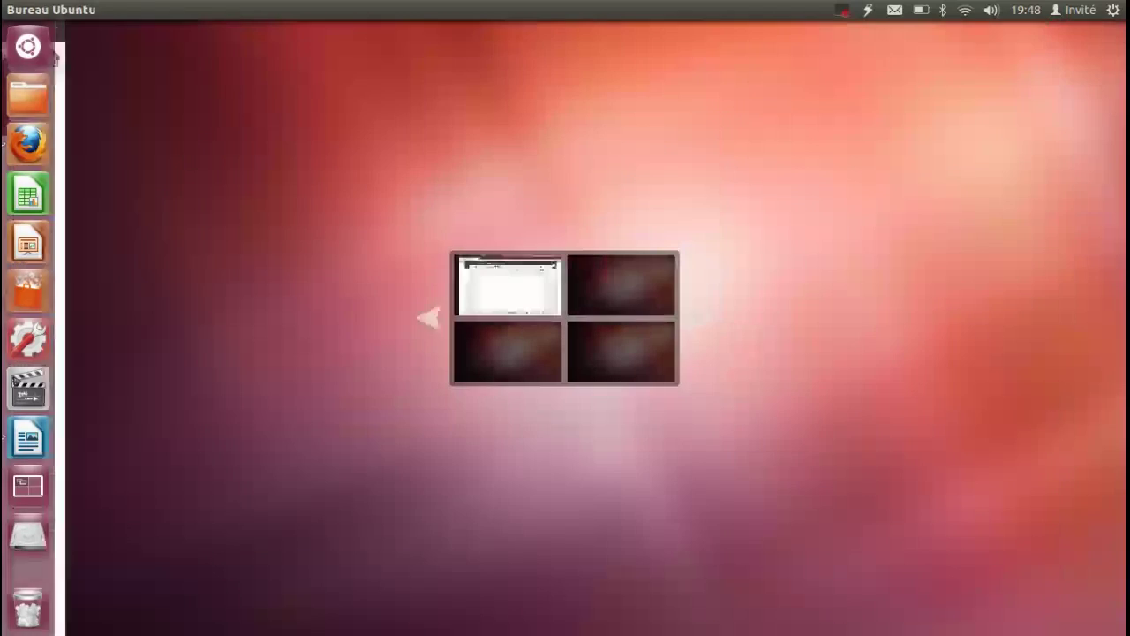
{"action": "key", "text": "ctrl+alt+Down"}
{"action": "key", "text": "ctrl+alt+Right"}
{"action": "key", "text": "ctrl+alt+Up"}
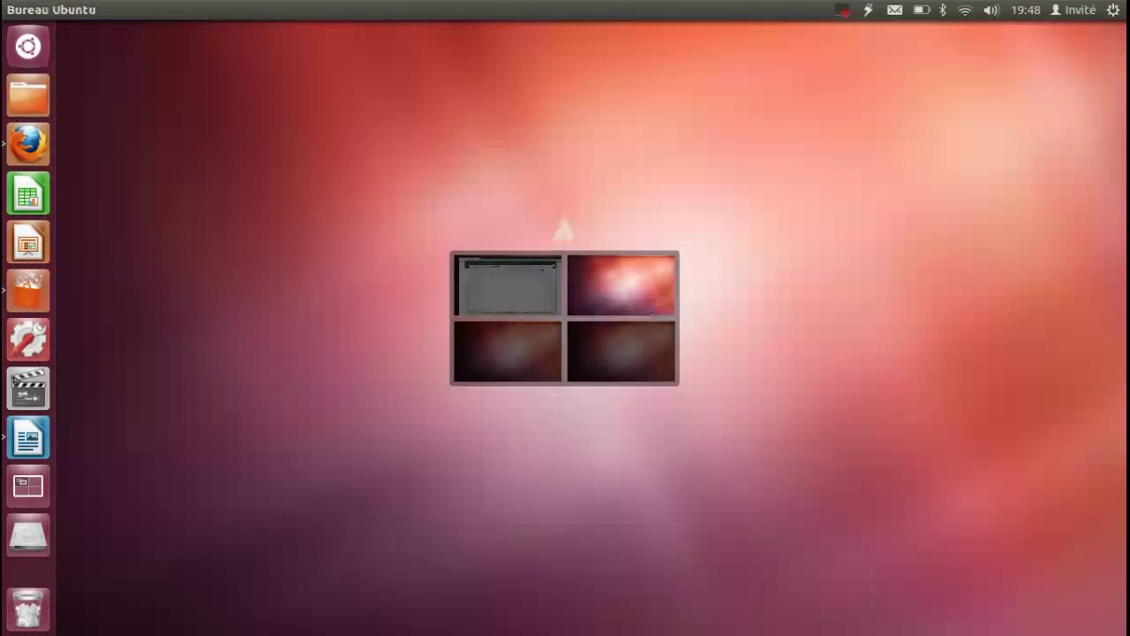
{"action": "key", "text": "ctrl+alt+Left"}
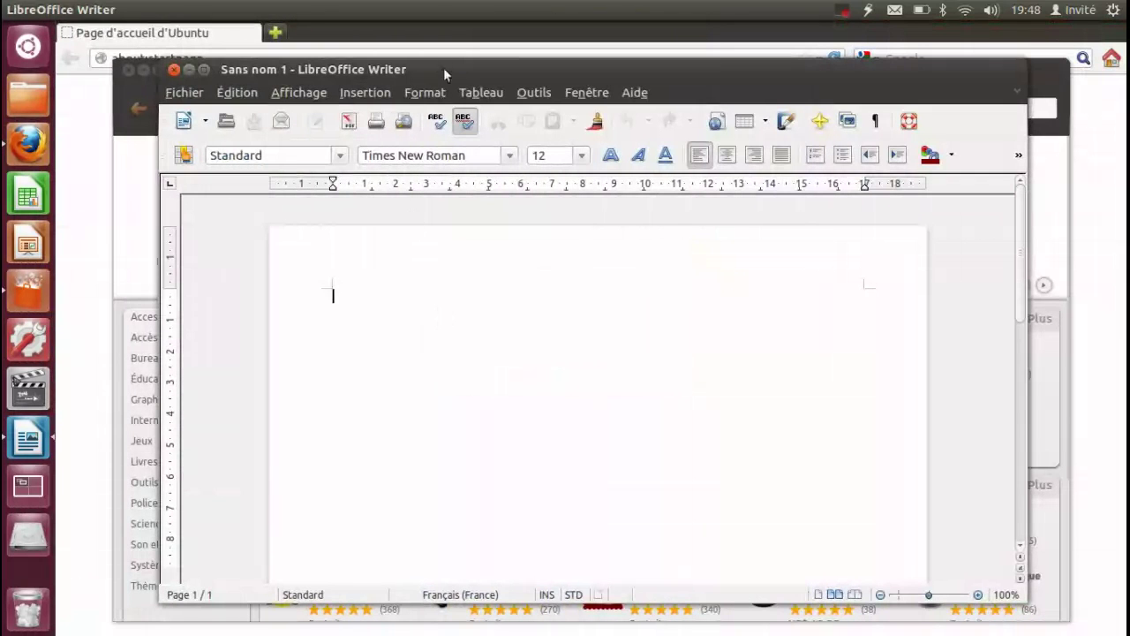
Step: Move the LibreOffice Writer window to the workspace on the right, check it there and return to the first workspace
{"action": "right_click", "coordinate": [444, 69]}
{"action": "left_click", "coordinate": [516, 224]}
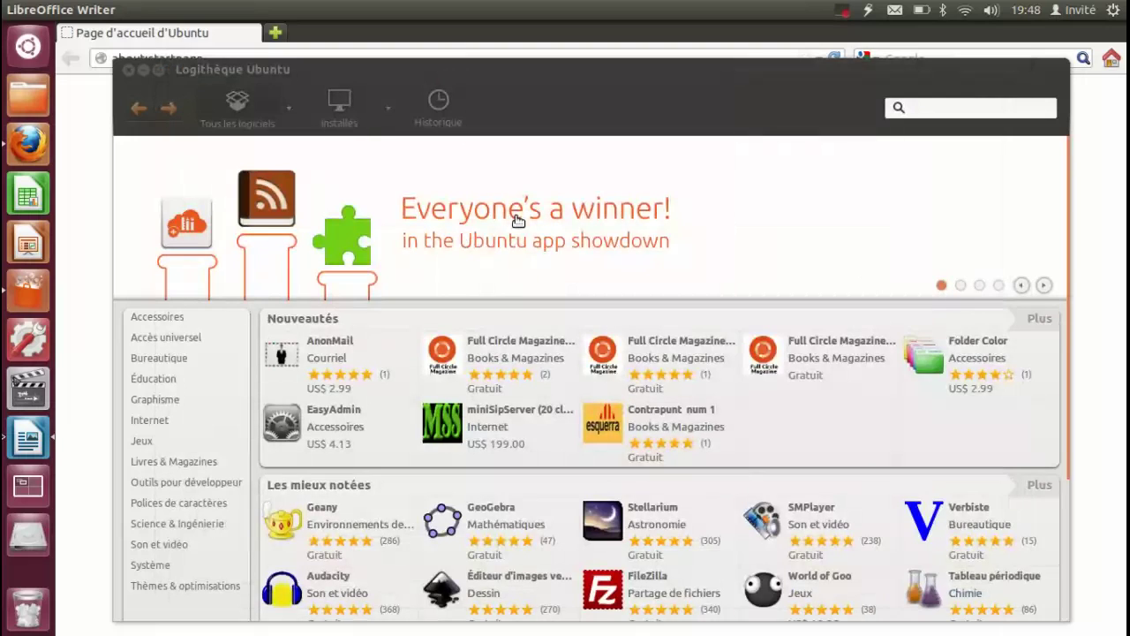
{"action": "key", "text": "ctrl+alt+Right"}
{"action": "key", "text": "ctrl+alt+Left"}
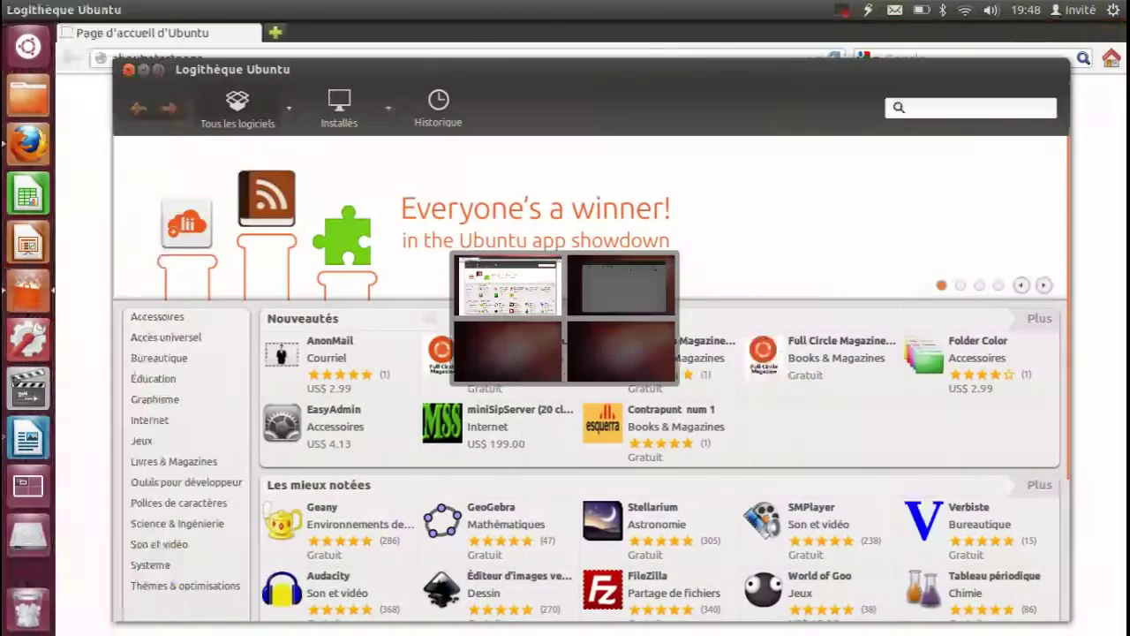
Step: Move the Logithèque Ubuntu window to the workspace on the right, and switch between both workspaces to check it
{"action": "right_click", "coordinate": [654, 65]}
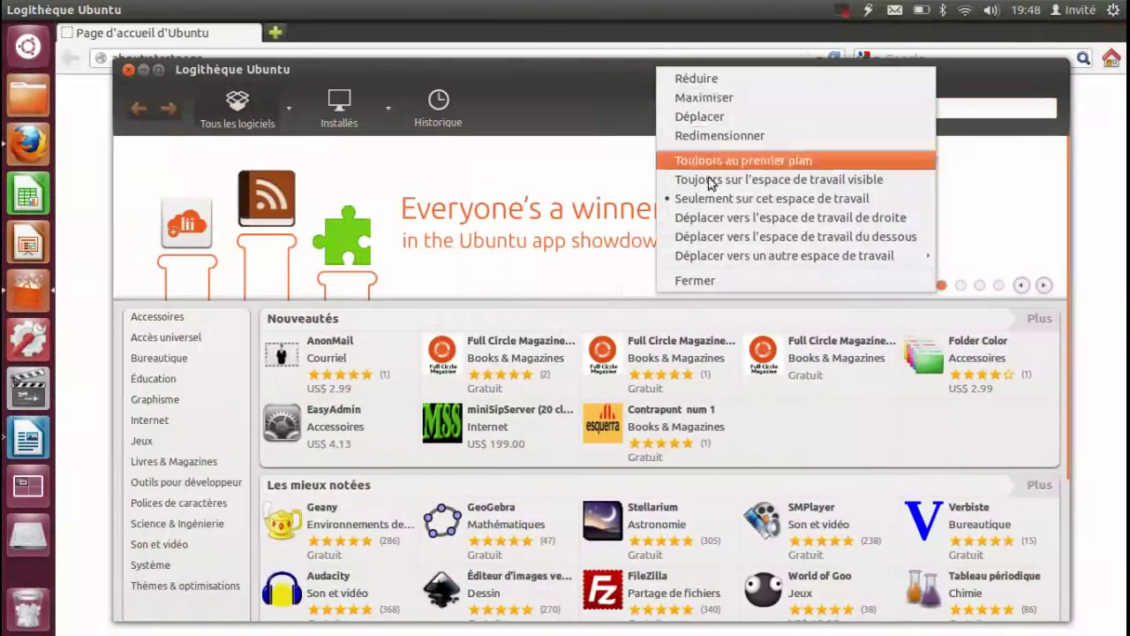
{"action": "left_click", "coordinate": [718, 221]}
{"action": "key", "text": "ctrl+alt+Left"}
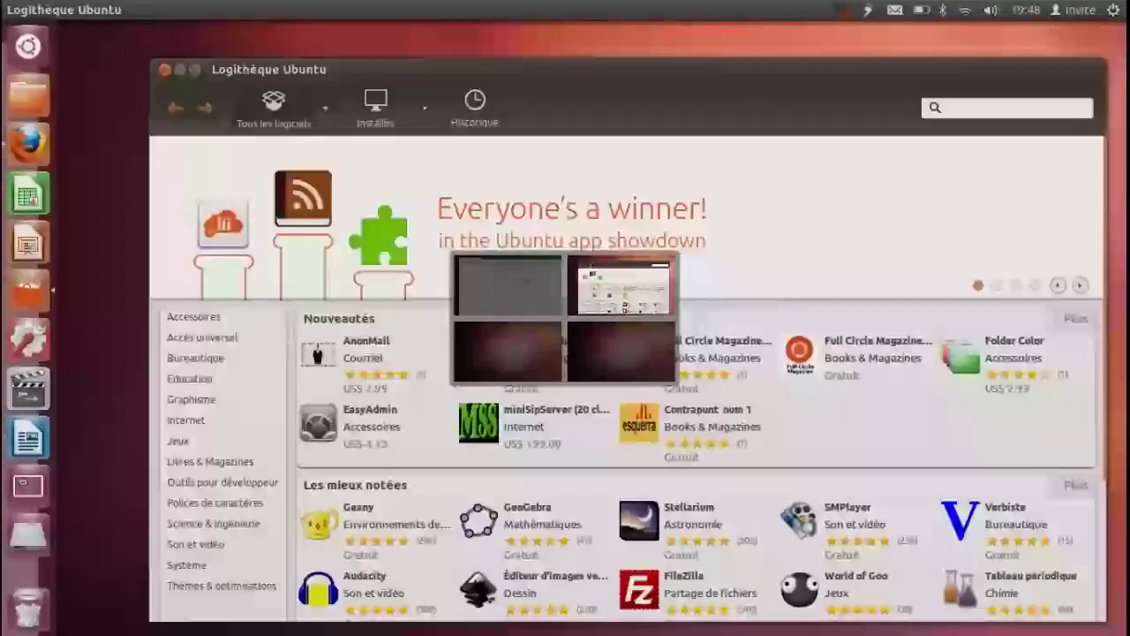
{"action": "key", "text": "ctrl+alt+Right"}
{"action": "key", "text": "ctrl+alt+Left"}
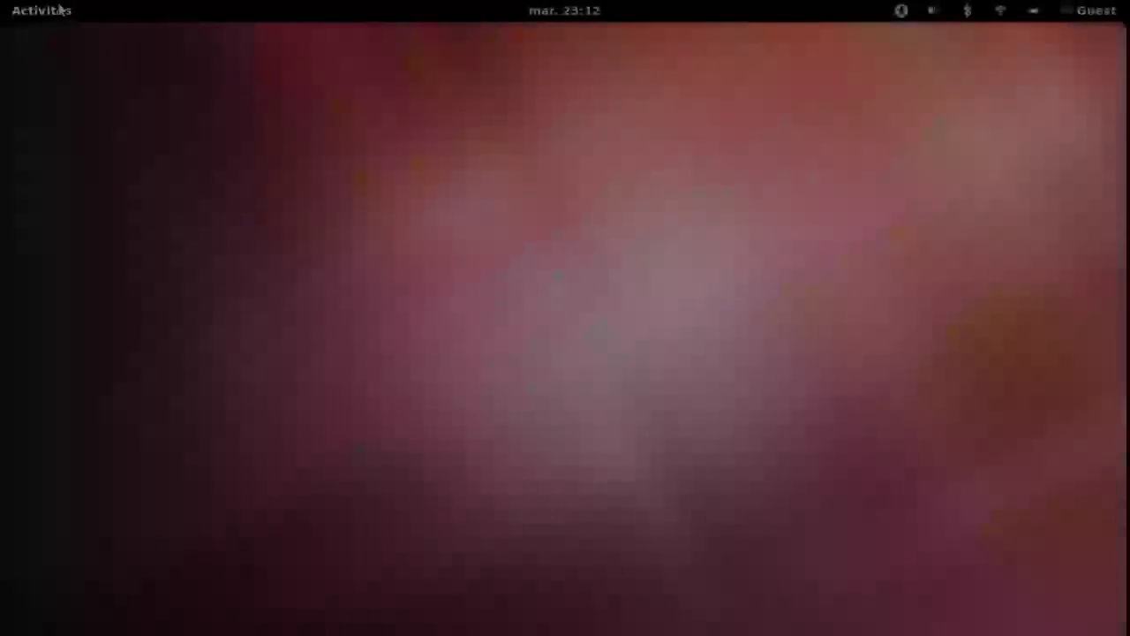
Step: Open the Activités overview in GNOME Shell, and view the messaging application's favourite options without choosing one
{"action": "left_click", "coordinate": [60, 10]}
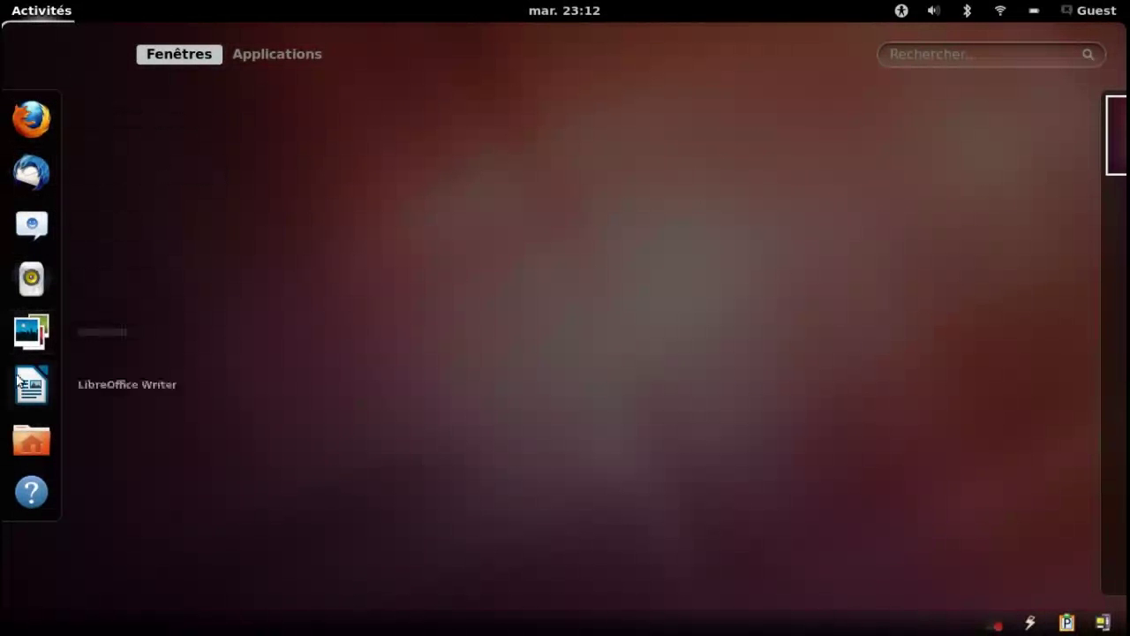
{"action": "right_click", "coordinate": [48, 234]}
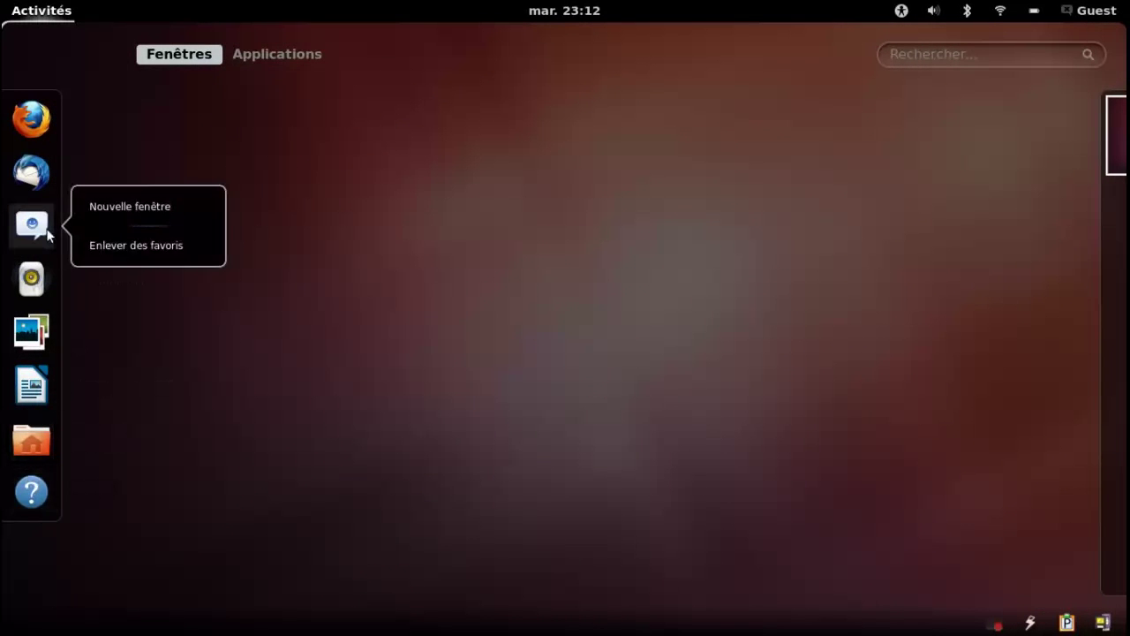
{"action": "left_click", "coordinate": [258, 151]}
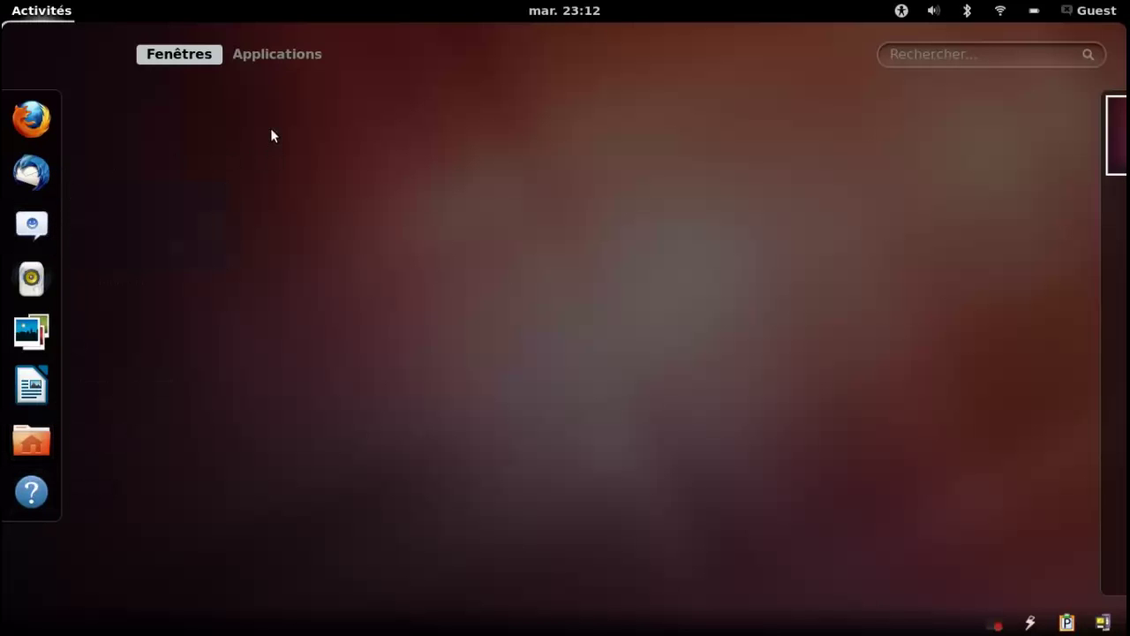
Step: Browse the installed applications by category, viewing Graphisme, Jeux and Outils système
{"action": "left_click", "coordinate": [274, 53]}
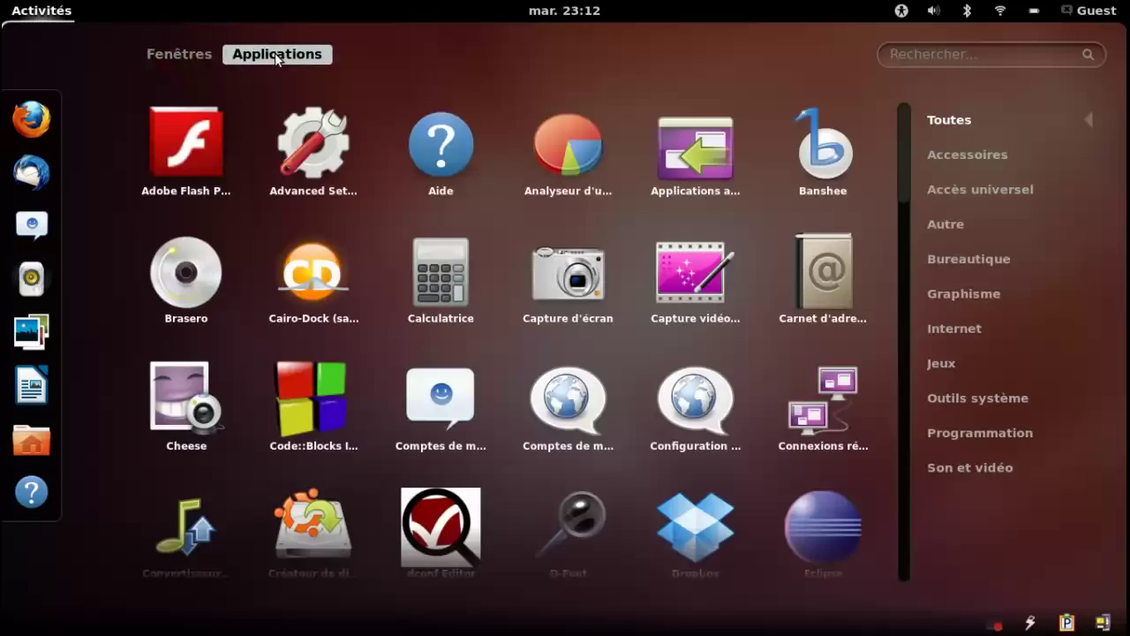
{"action": "left_click", "coordinate": [929, 291]}
{"action": "left_click", "coordinate": [929, 357]}
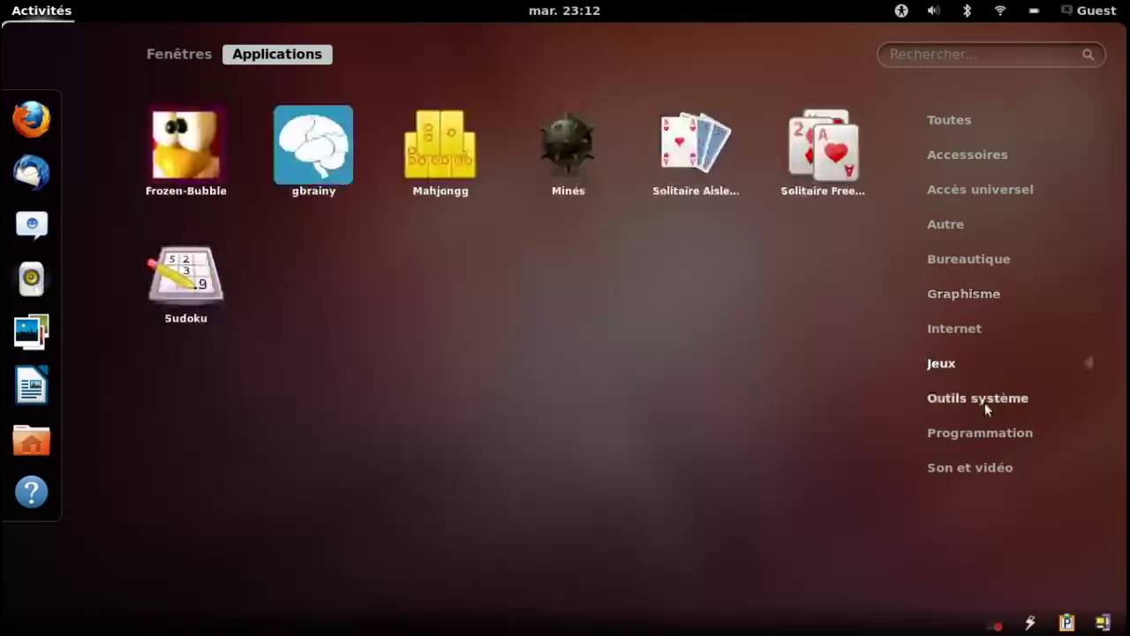
{"action": "left_click", "coordinate": [986, 405]}
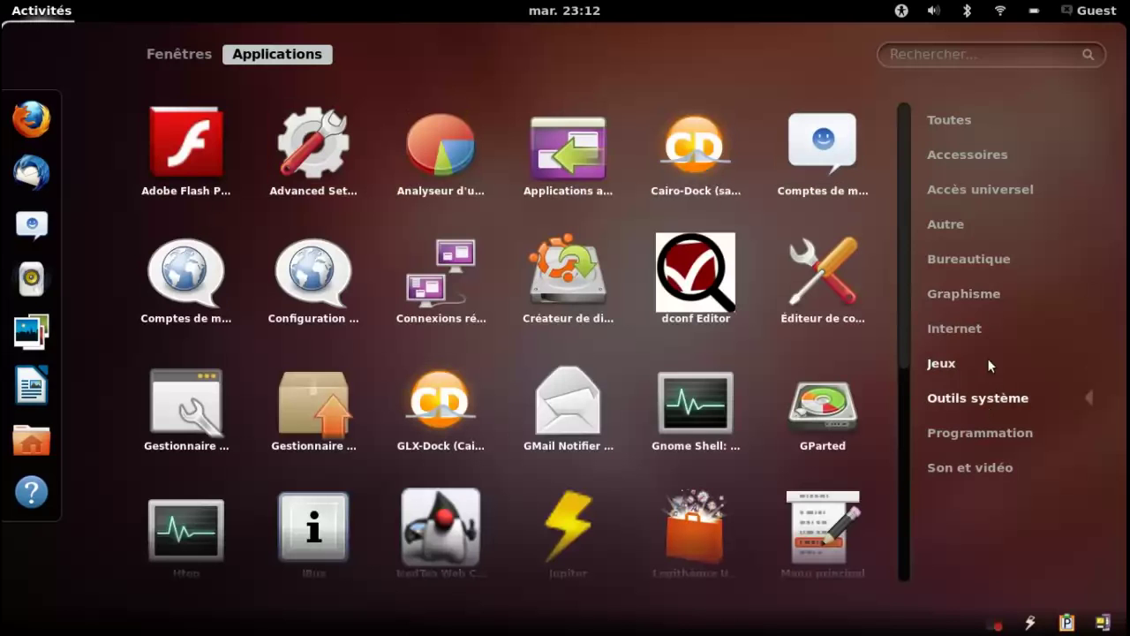
Step: Search for "firefox" to launch the browser, and move its window away from the screen's upper-left corner
{"action": "left_click", "coordinate": [963, 62]}
{"action": "type", "text": "firefox"}
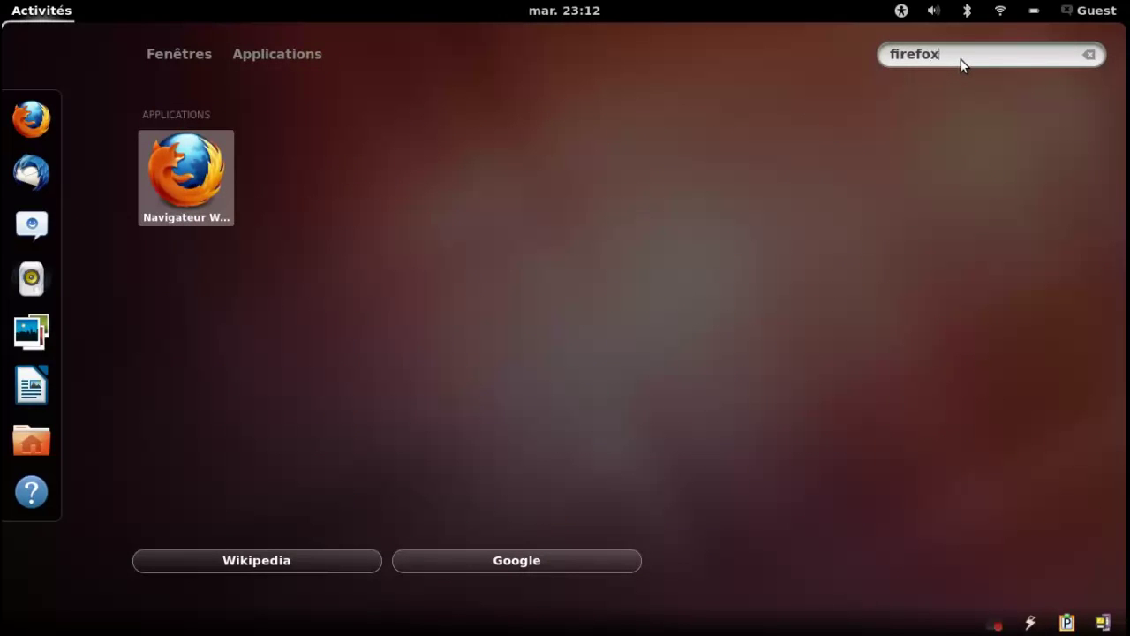
{"action": "key", "text": "Return"}
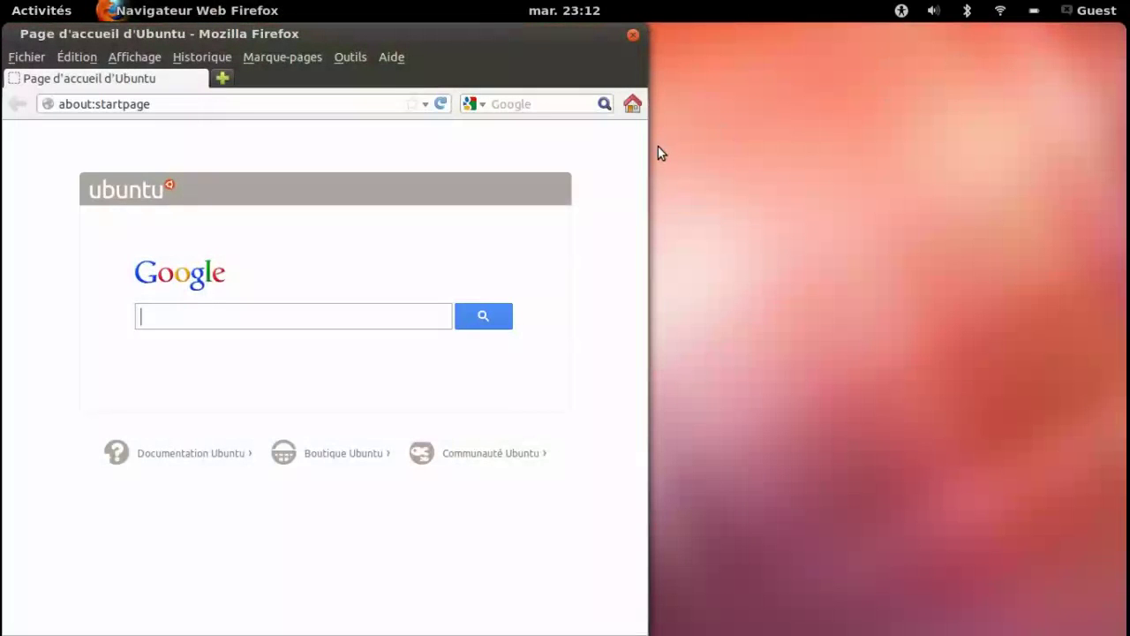
{"action": "left_click_drag", "start_coordinate": [578, 26], "coordinate": [604, 138]}
Step: View the calendar and the volume control, and close both without changing anything
{"action": "left_click", "coordinate": [570, 10]}
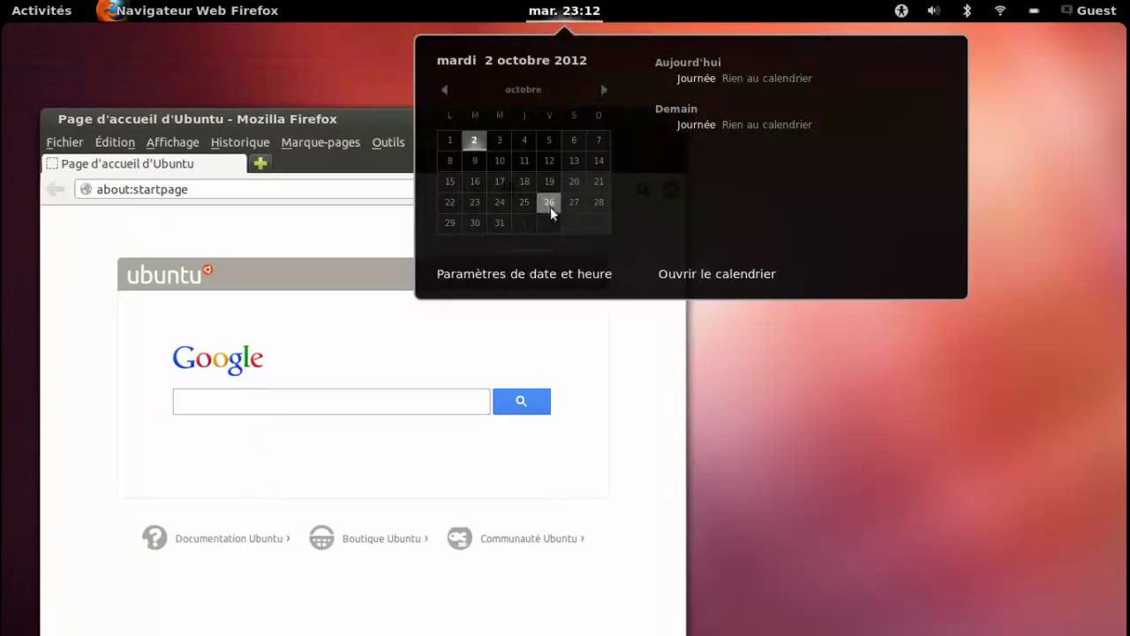
{"action": "left_click", "coordinate": [1015, 127]}
{"action": "left_click", "coordinate": [932, 12]}
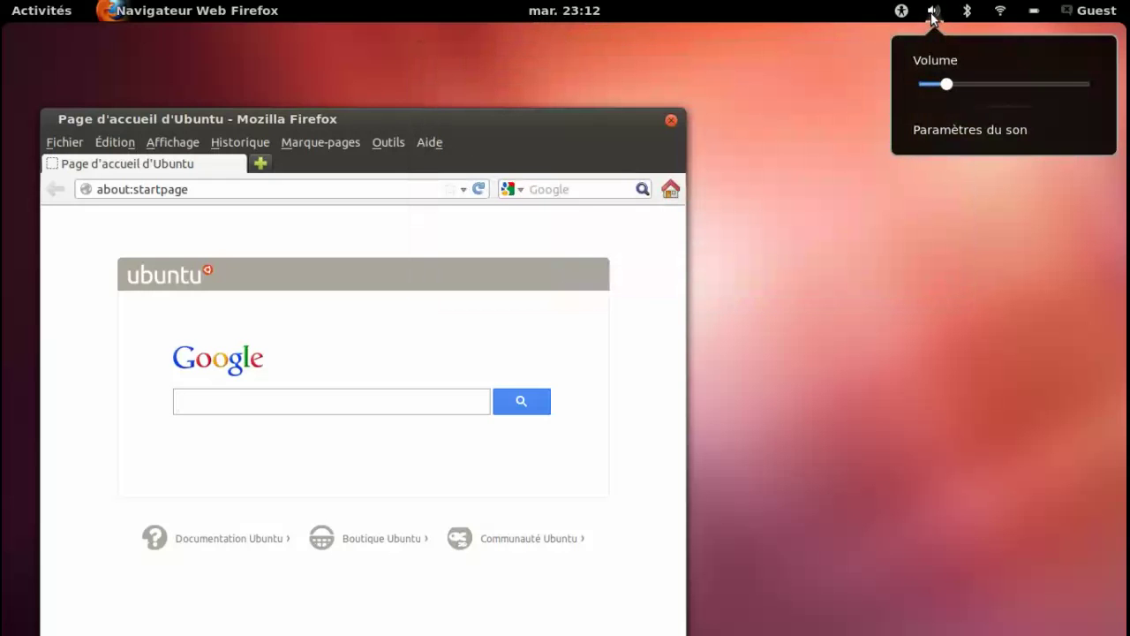
{"action": "left_click", "coordinate": [933, 12]}
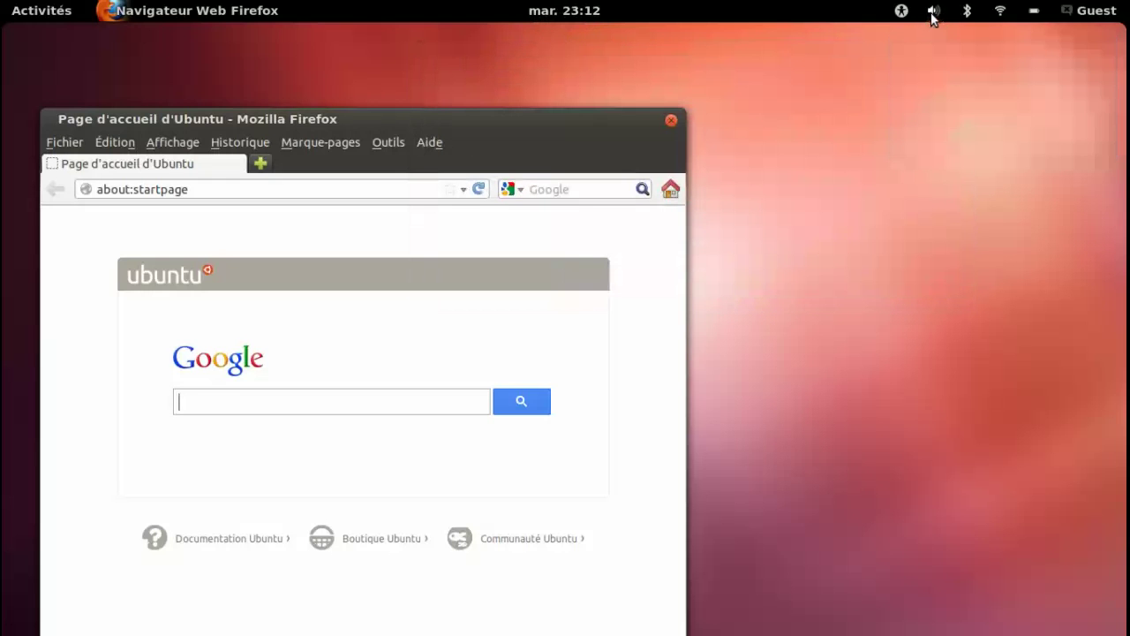
Step: Disable the wireless connection (Sans fil) and enable it again
{"action": "left_click", "coordinate": [999, 13]}
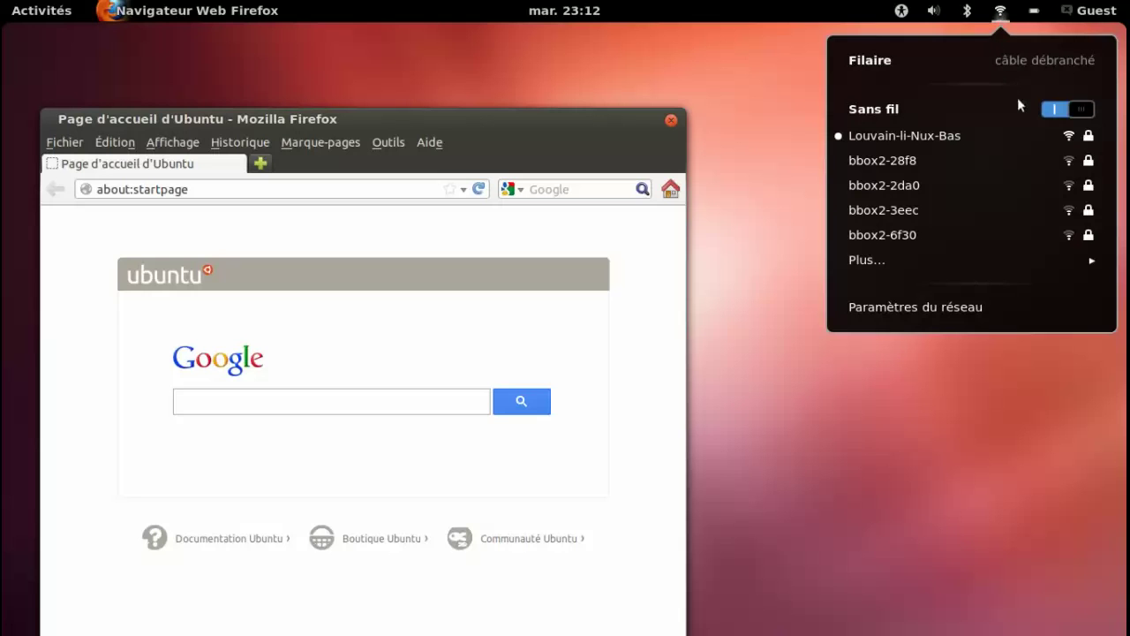
{"action": "left_click", "coordinate": [1065, 107]}
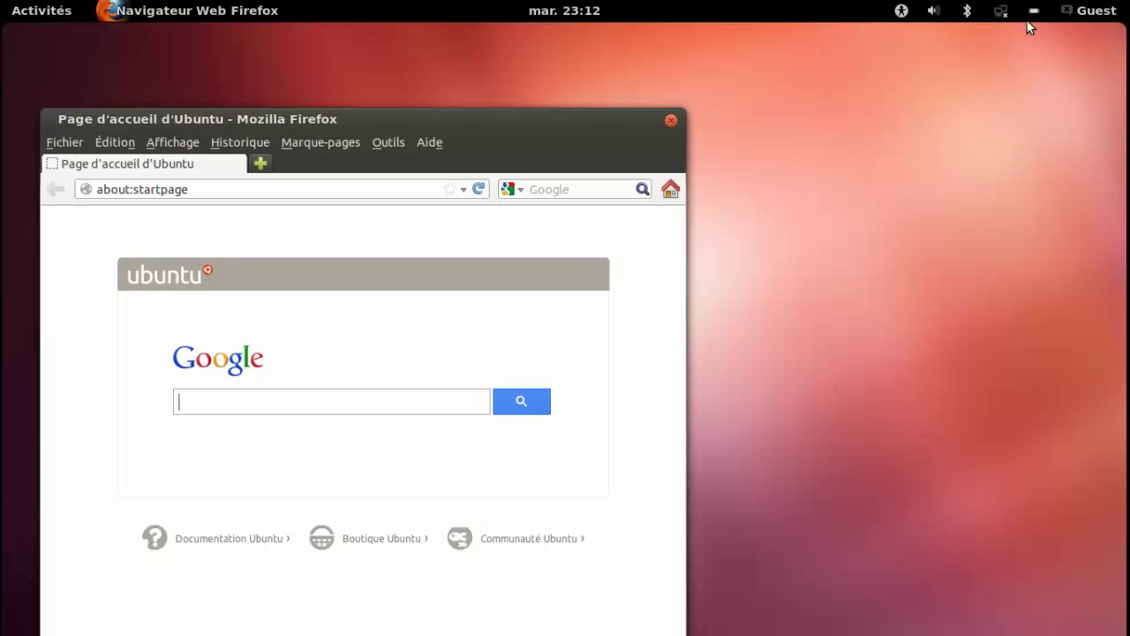
{"action": "left_click", "coordinate": [1000, 11]}
{"action": "left_click", "coordinate": [1051, 109]}
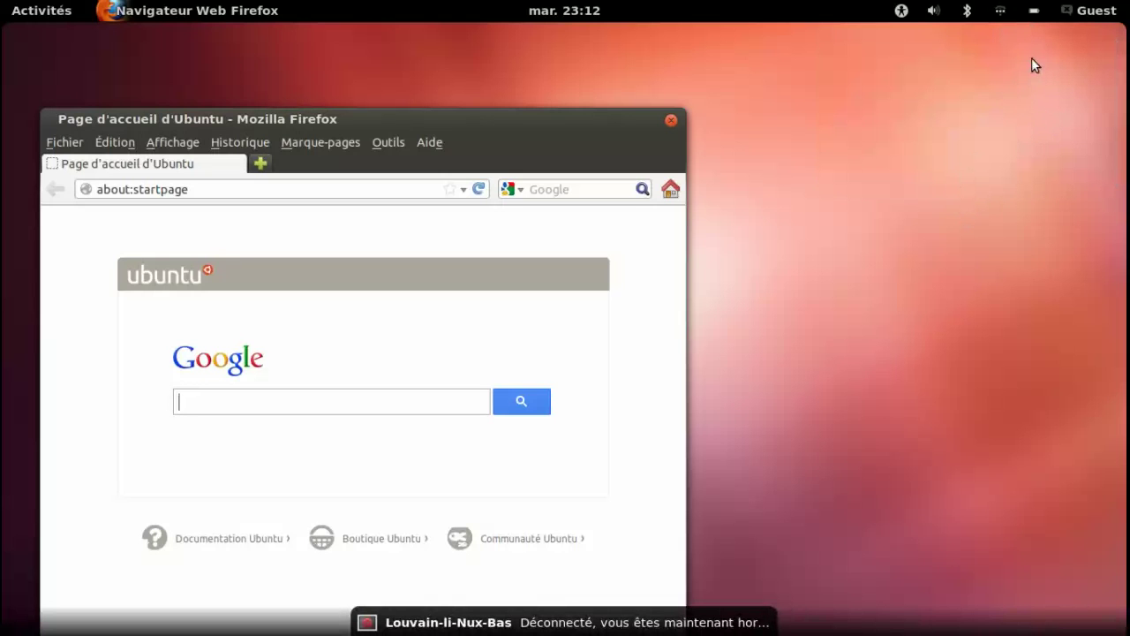
Step: Check the computer's battery status, and examine the administrator account in the Comptes utilisateur settings before closing them
{"action": "left_click", "coordinate": [1034, 12]}
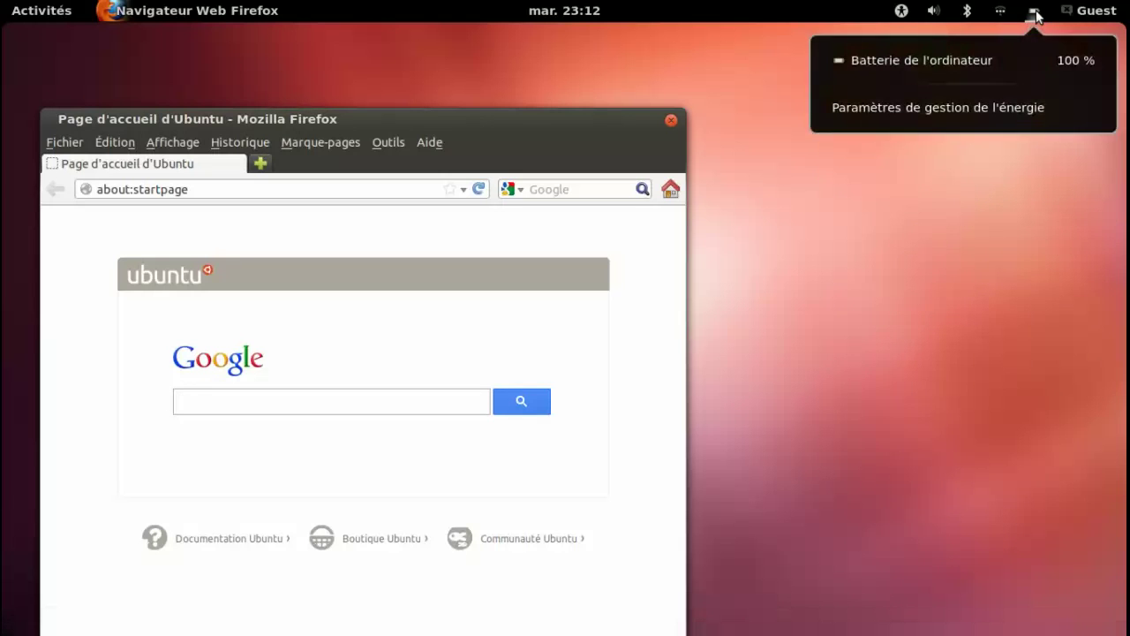
{"action": "left_click", "coordinate": [1036, 13]}
{"action": "left_click", "coordinate": [1093, 11]}
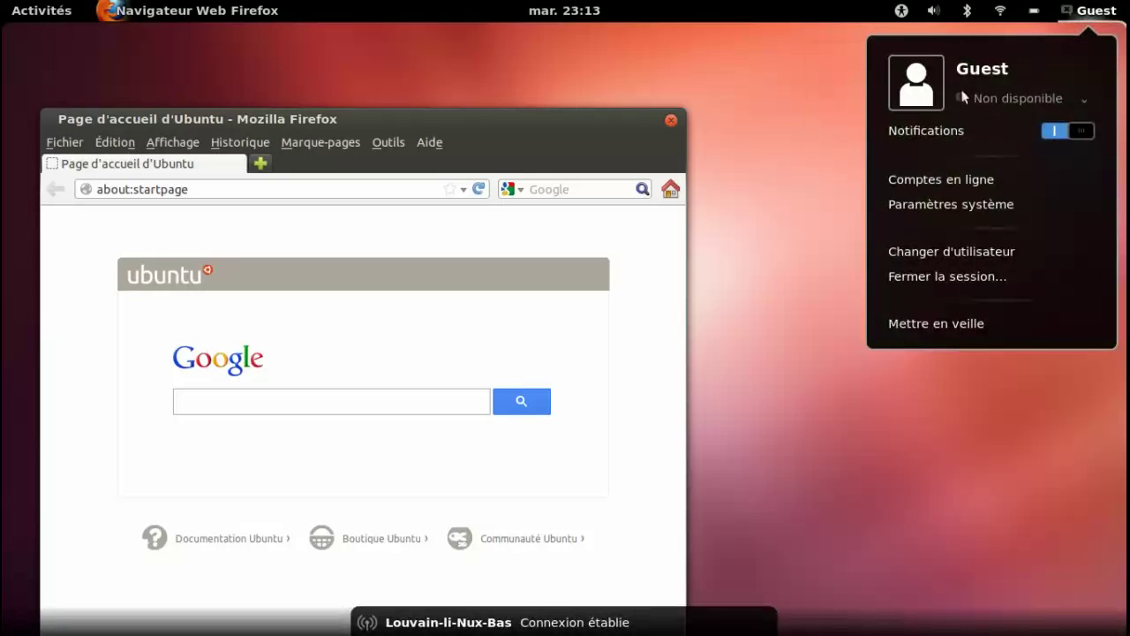
{"action": "left_click", "coordinate": [724, 155]}
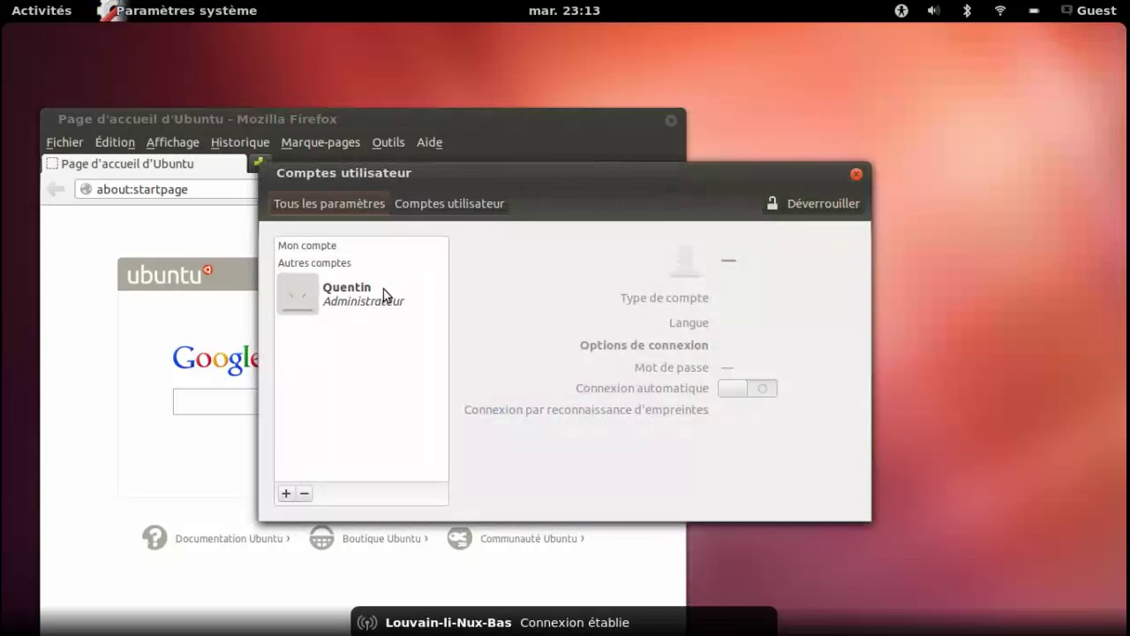
{"action": "left_click", "coordinate": [383, 288]}
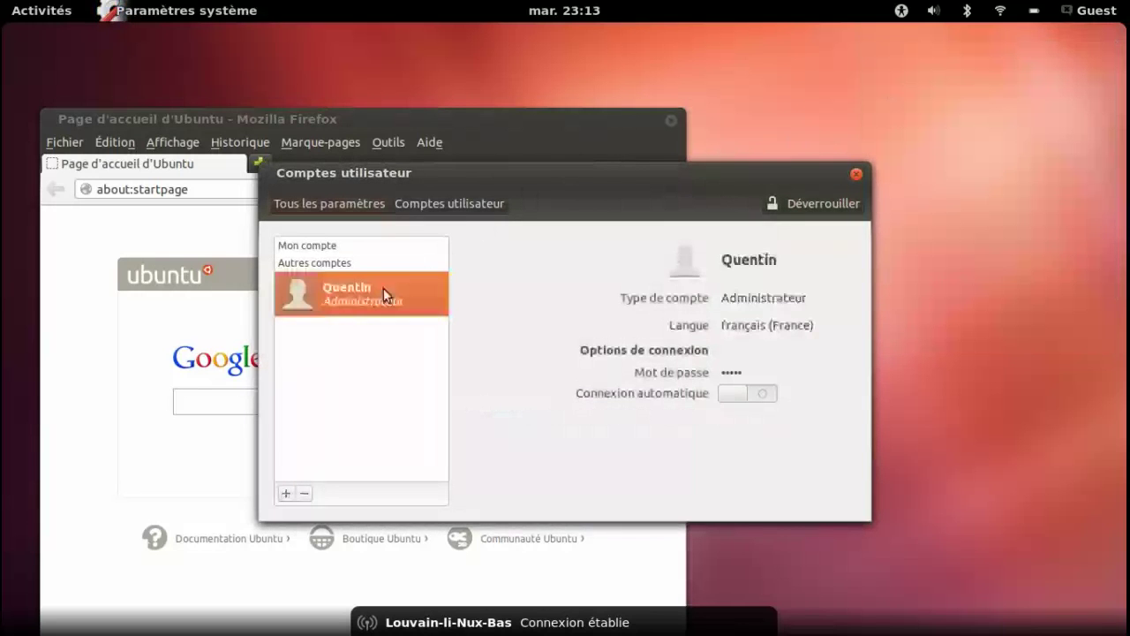
{"action": "left_click", "coordinate": [858, 174]}
Step: Check the Notifications switch and the session options for the guest account, and close them
{"action": "left_click", "coordinate": [1095, 11]}
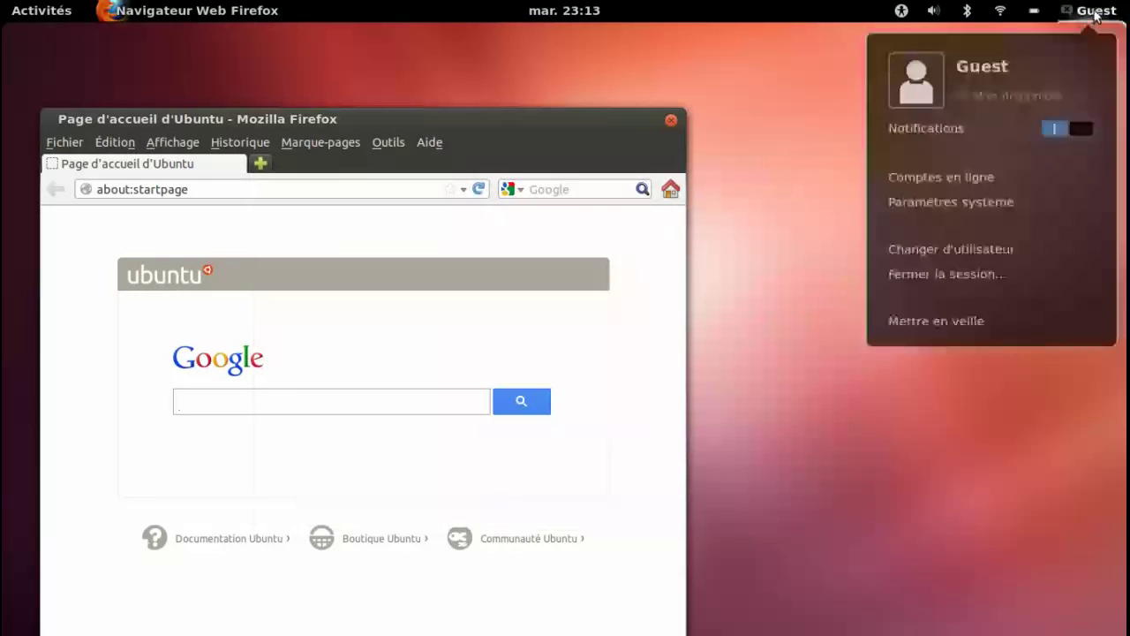
{"action": "left_click", "coordinate": [1013, 125]}
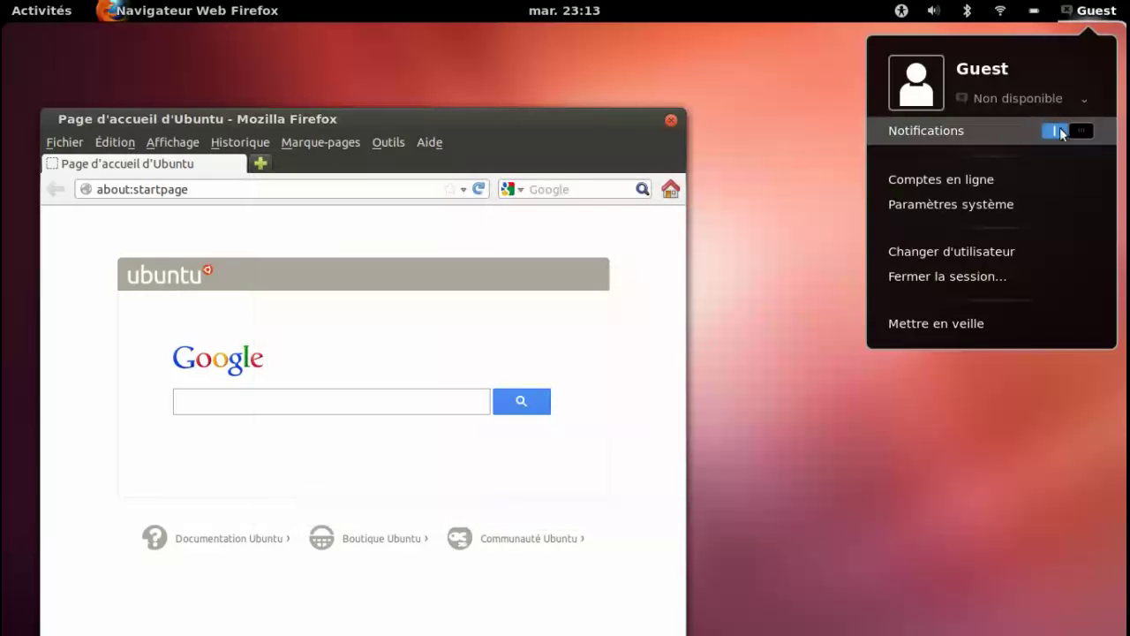
{"action": "left_click", "coordinate": [1013, 125]}
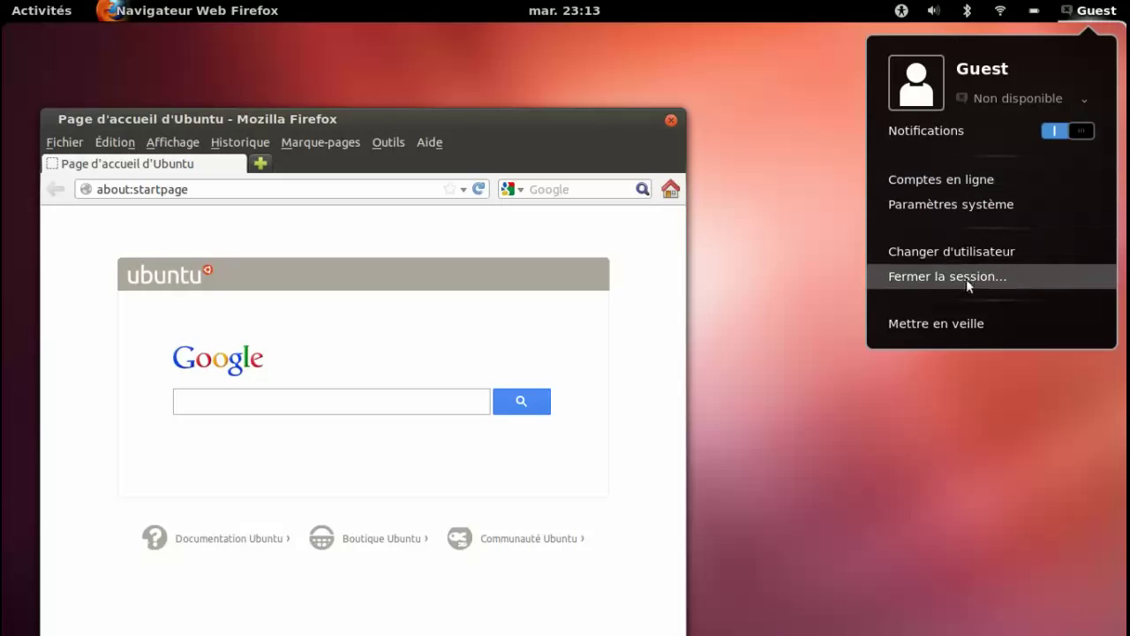
{"action": "left_click", "coordinate": [927, 381]}
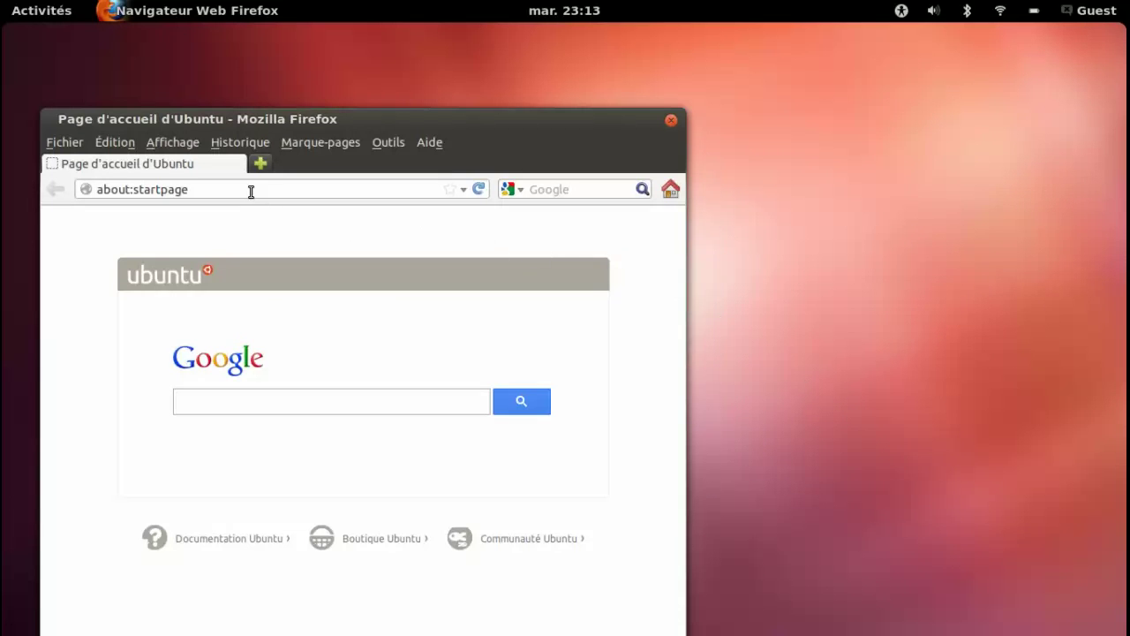
Step: Switch between the Firefox workspace and the empty one below it, and return to Firefox
{"action": "key", "text": "ctrl+alt+Down"}
{"action": "key", "text": "ctrl+alt+Up"}
{"action": "key", "text": "ctrl+alt+Down"}
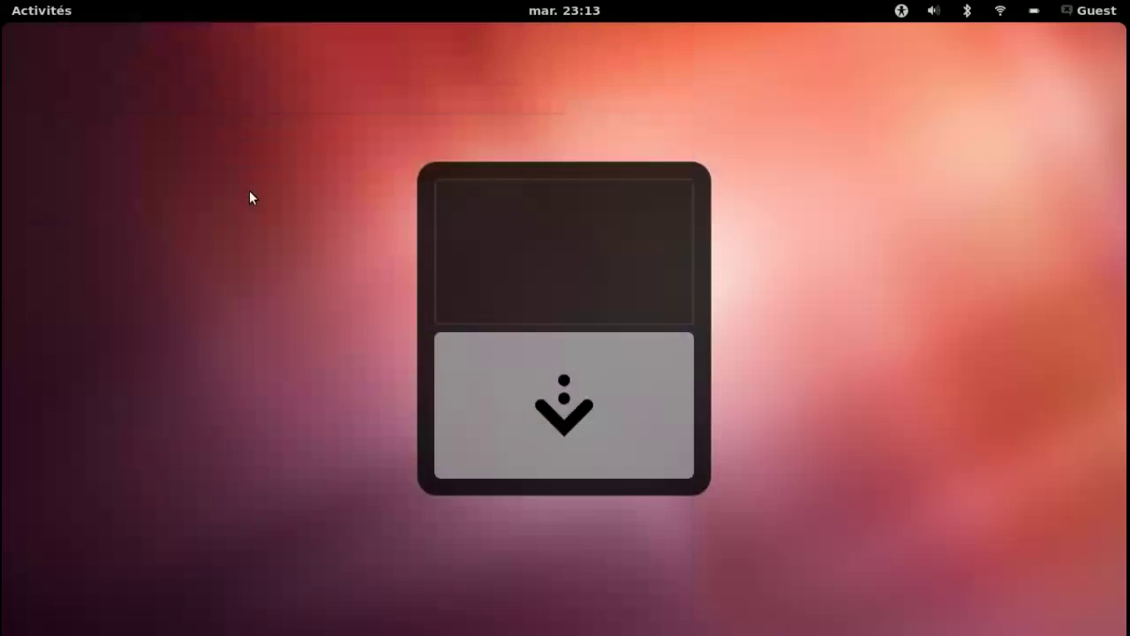
{"action": "key", "text": "ctrl+alt+Up"}
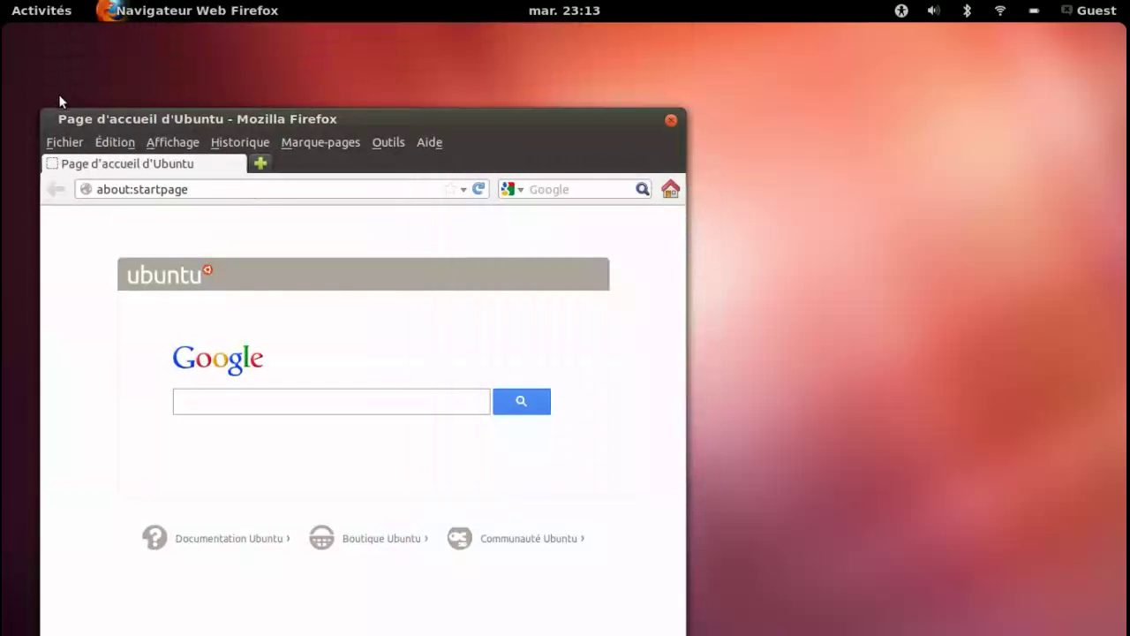
Step: Open the Activités overview, switch to the second workspace there and return to the first one
{"action": "key", "text": "super"}
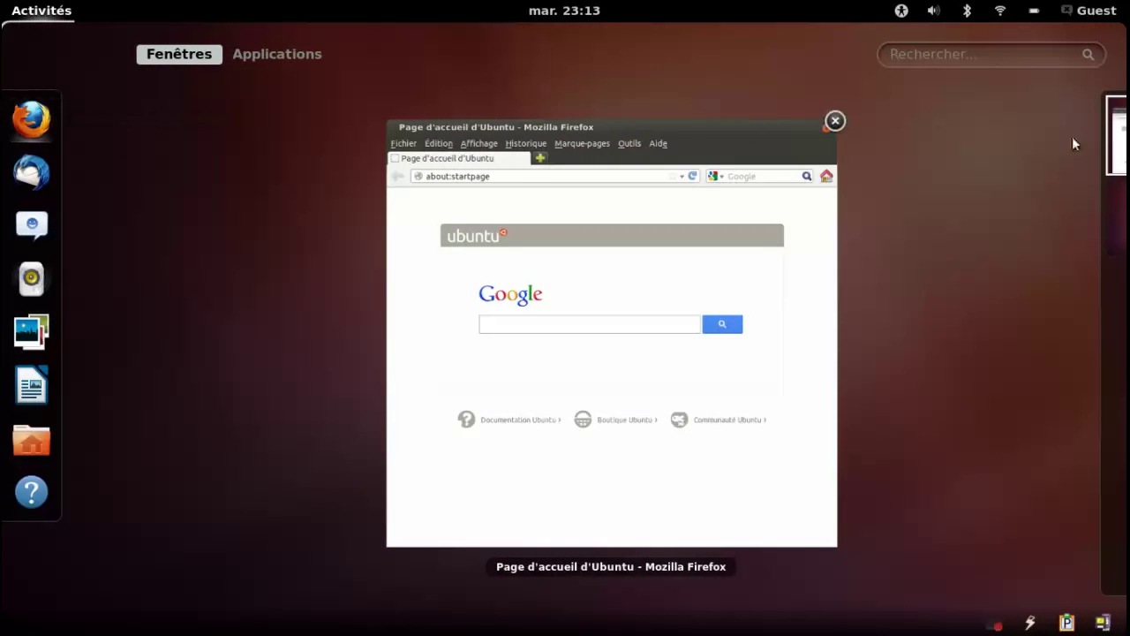
{"action": "mouse_move", "coordinate": [1087, 159]}
{"action": "left_click", "coordinate": [1063, 192]}
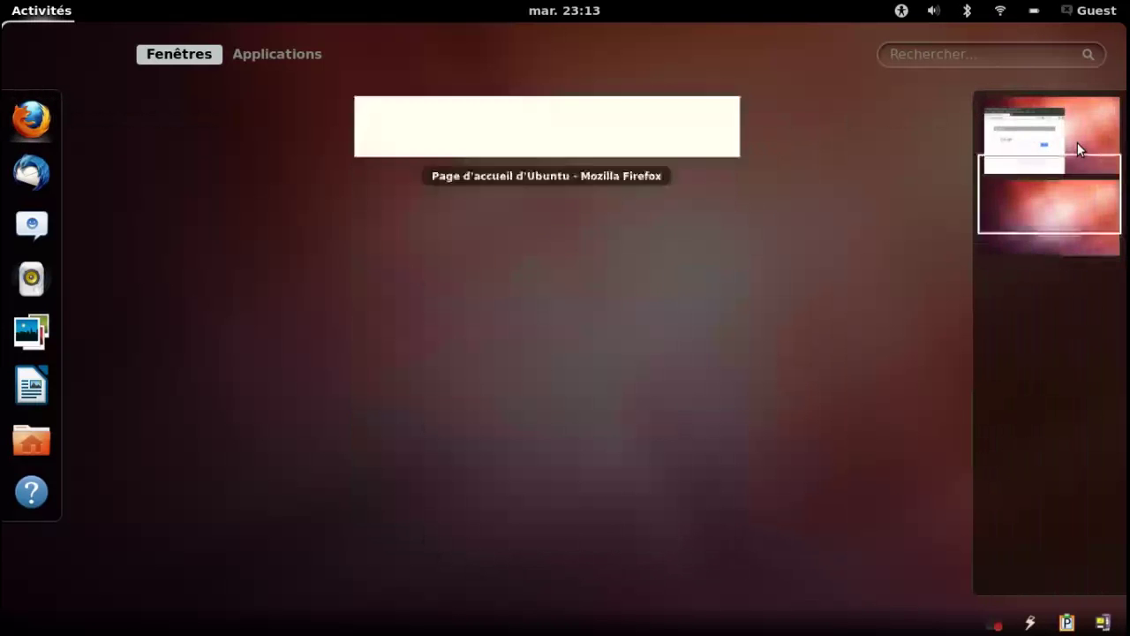
{"action": "left_click", "coordinate": [1036, 143]}
Step: Try moving the Firefox window to the second workspace in the overview, and go back to Firefox on the first workspace
{"action": "mouse_move", "coordinate": [8, 9]}
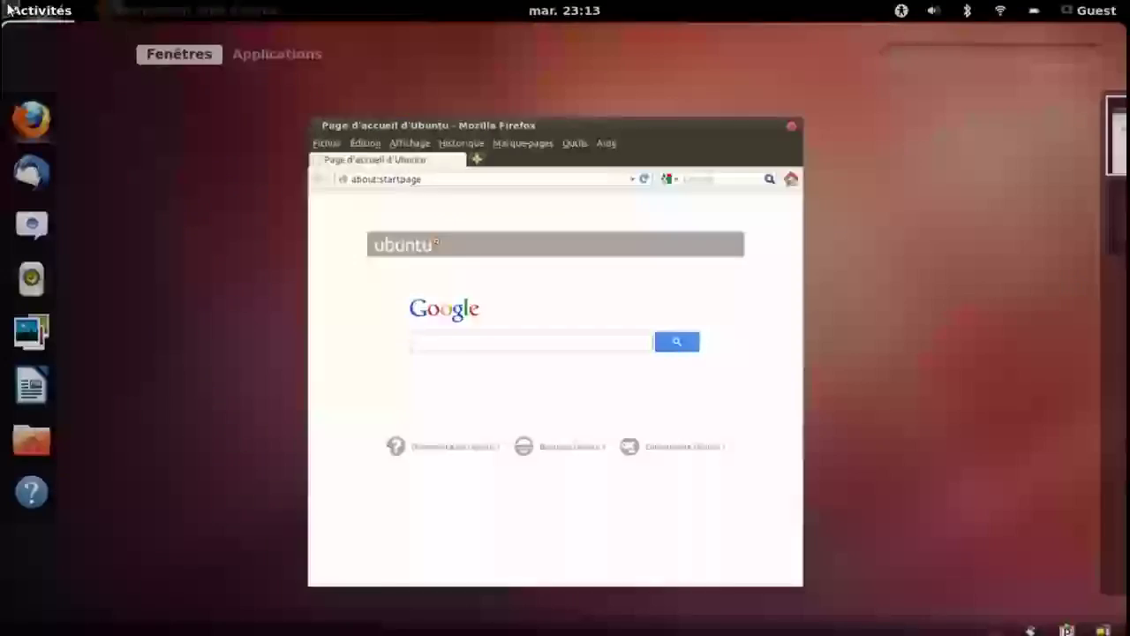
{"action": "left_click_drag", "start_coordinate": [518, 125], "coordinate": [1007, 221]}
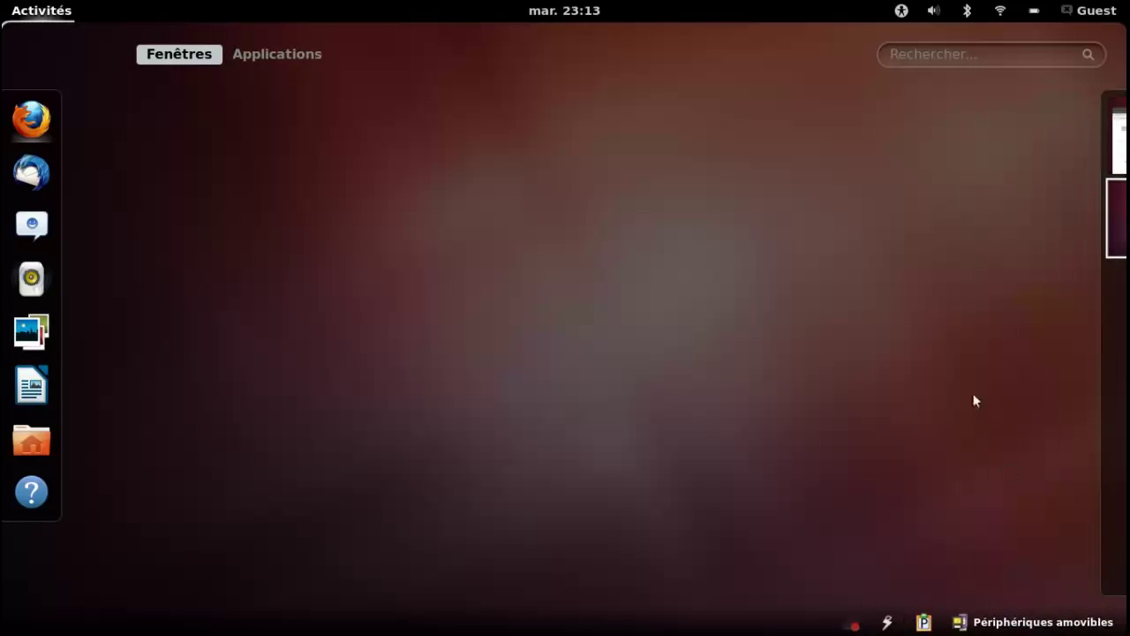
{"action": "left_click", "coordinate": [1048, 161]}
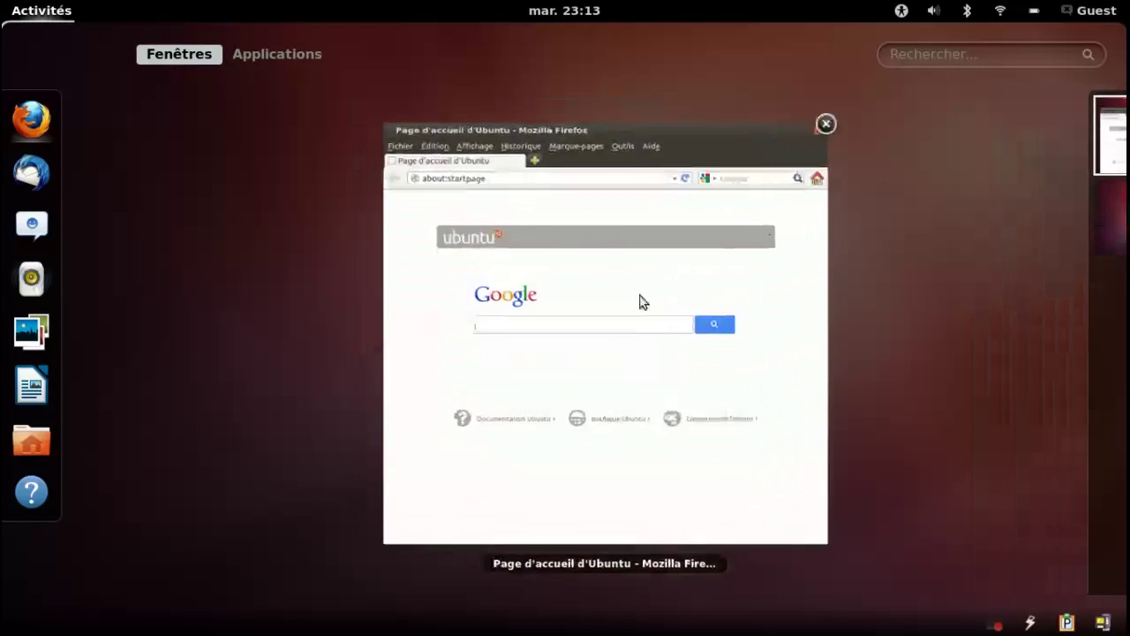
{"action": "left_click", "coordinate": [642, 302]}
Step: Open the Remove Accessibility page of GNOME Shell Extensions in Firefox and maximize the window
{"action": "left_click", "coordinate": [260, 189]}
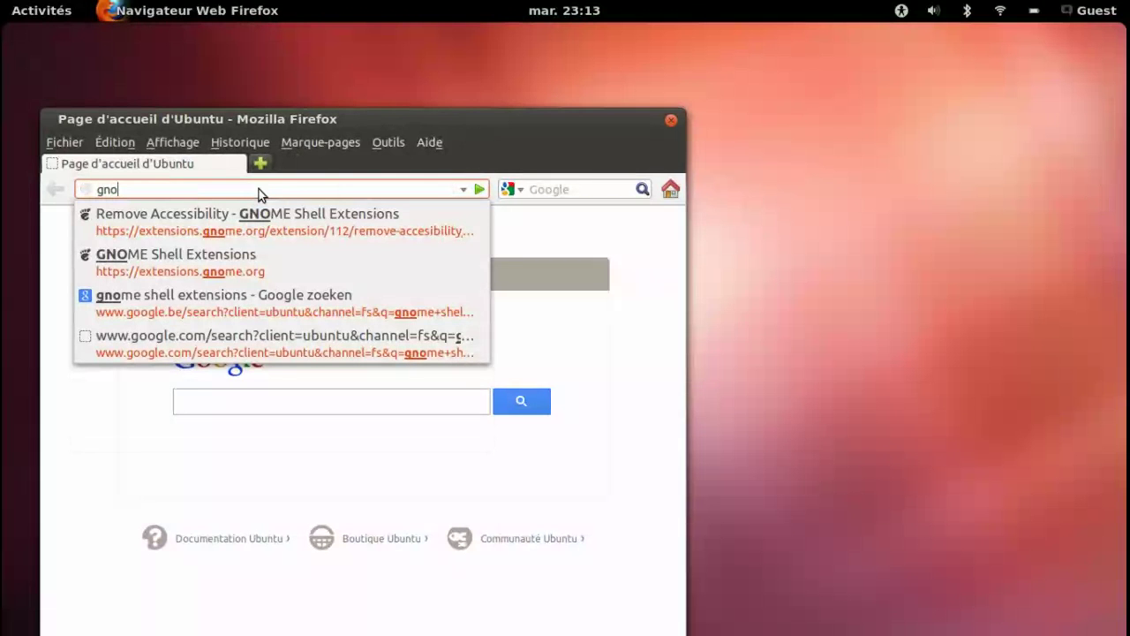
{"action": "key", "text": "Down"}
{"action": "key", "text": "Return"}
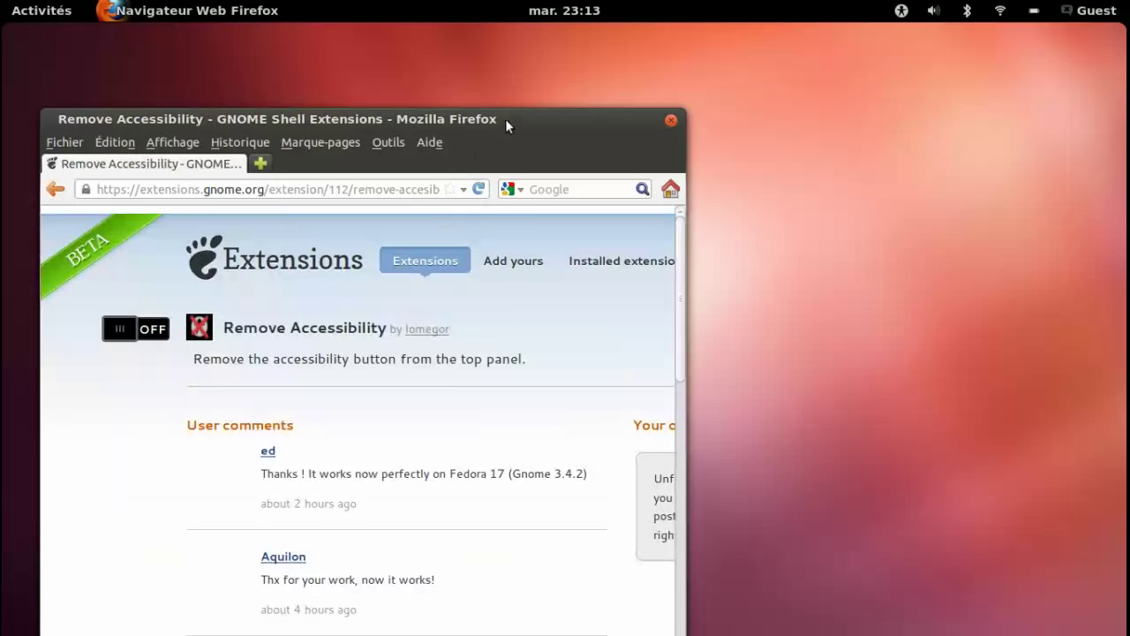
{"action": "double_click", "coordinate": [505, 118]}
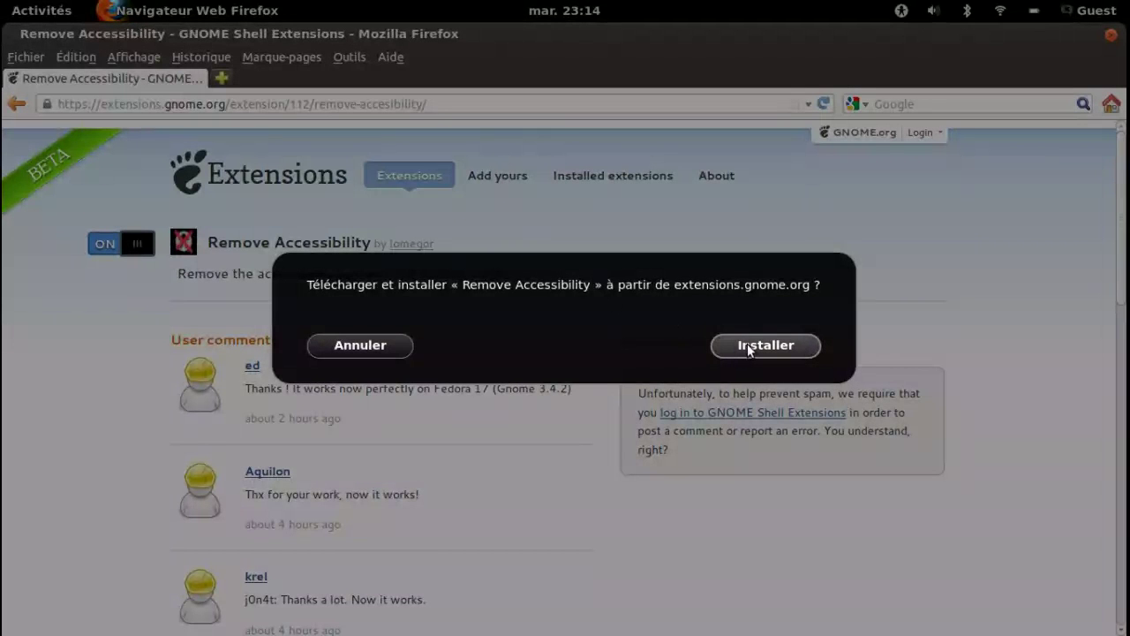
Step: Install the Remove Accessibility extension, toggle it to test its effect, and leave it switched off
{"action": "left_click", "coordinate": [747, 343]}
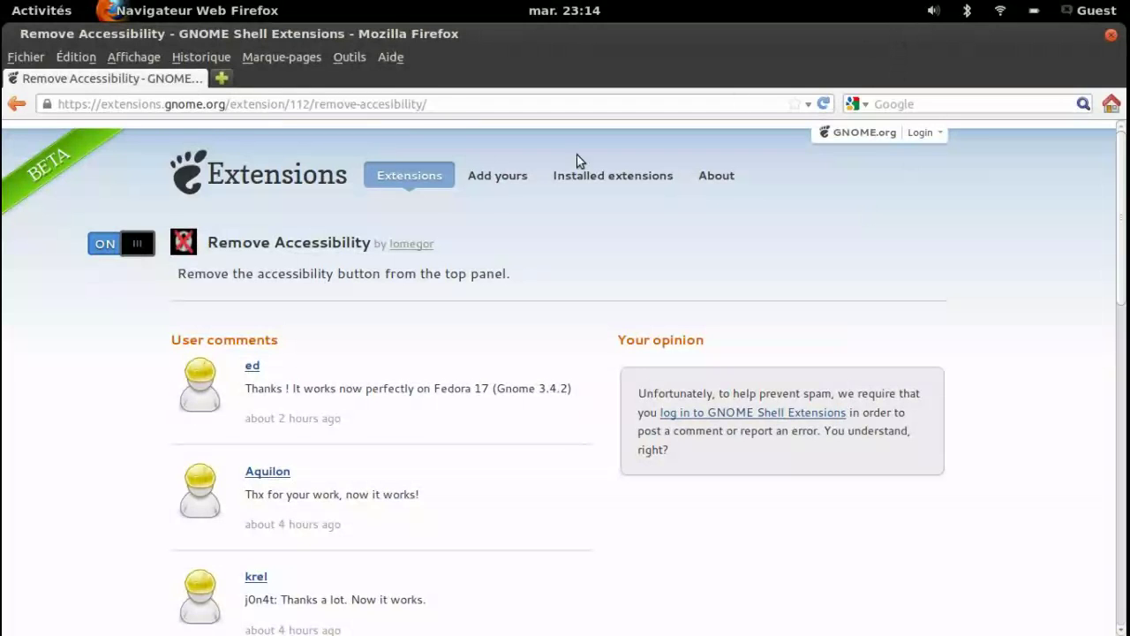
{"action": "left_click", "coordinate": [119, 246]}
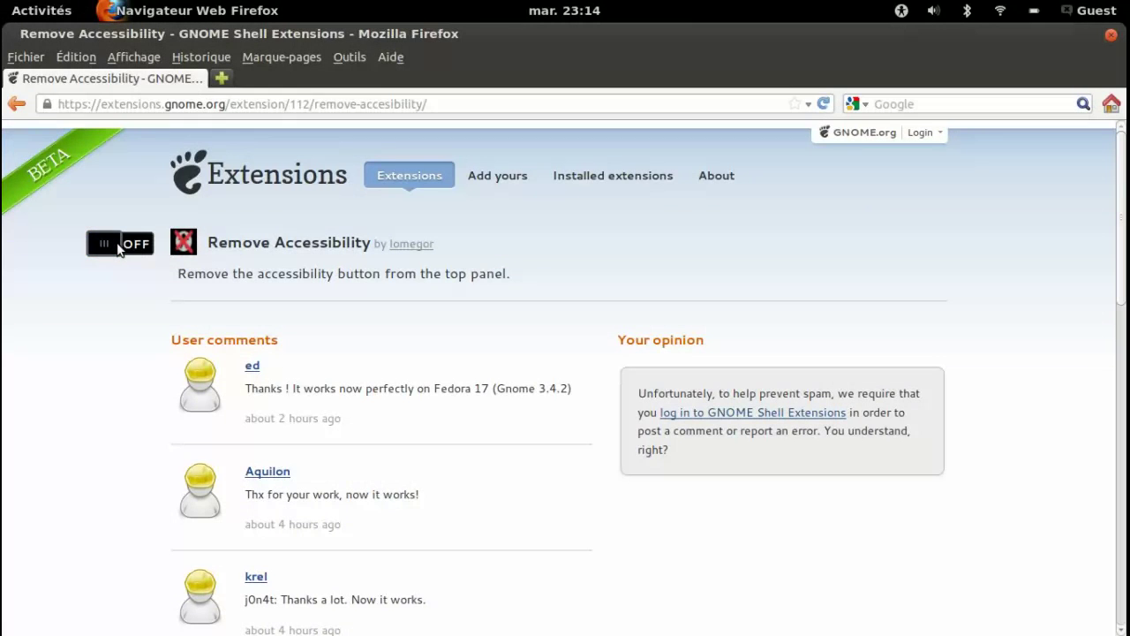
{"action": "left_click", "coordinate": [119, 246]}
{"action": "left_click", "coordinate": [119, 246]}
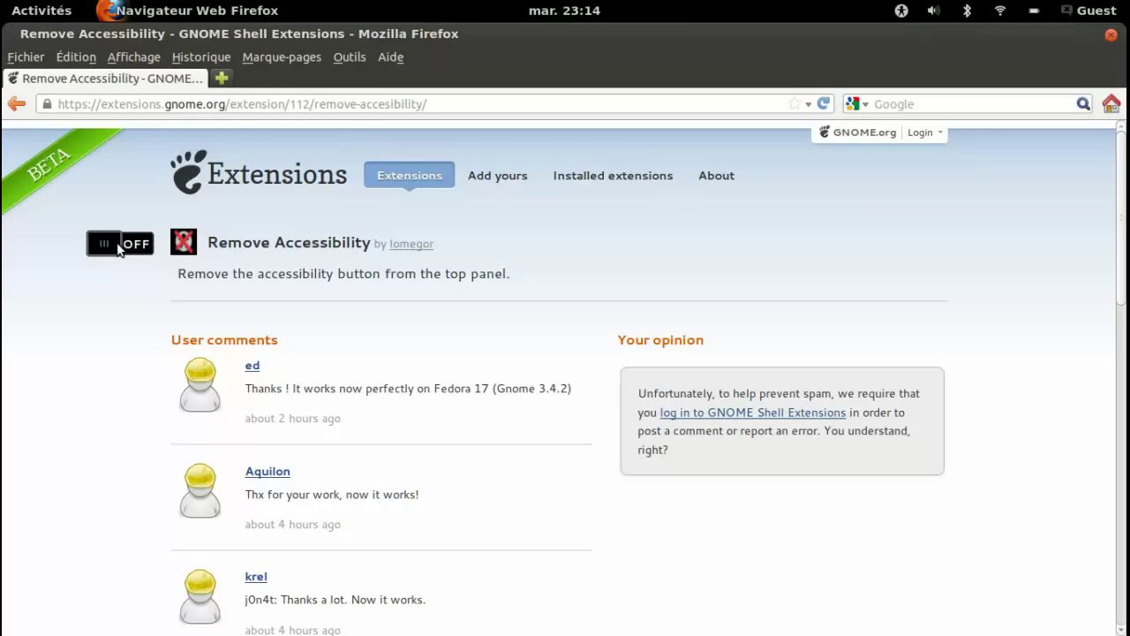
Step: Find Alternative Status Menu in the extension list and install it from extensions.gnome.org
{"action": "left_click", "coordinate": [395, 179]}
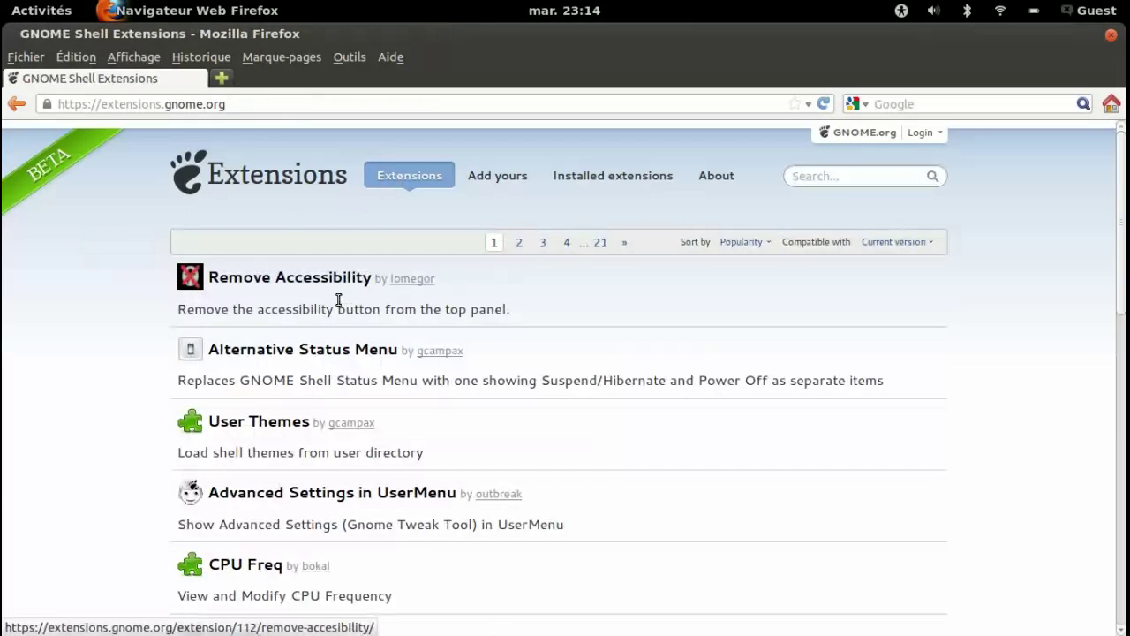
{"action": "scroll", "coordinate": [338, 301], "scroll_direction": "down", "scroll_amount": 1}
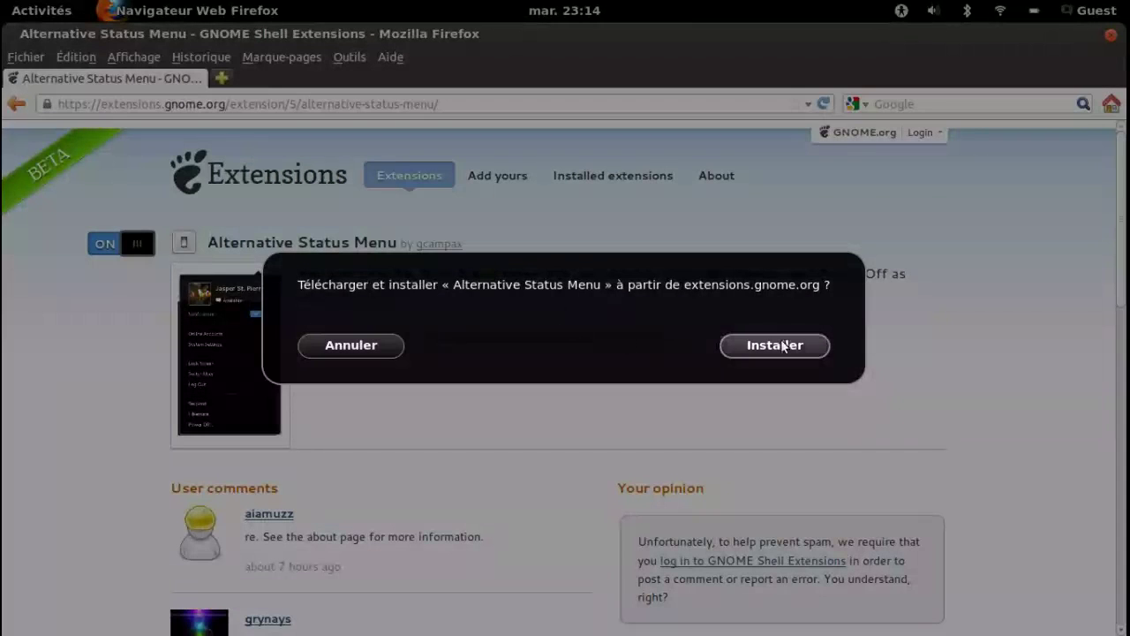
{"action": "left_click", "coordinate": [774, 345]}
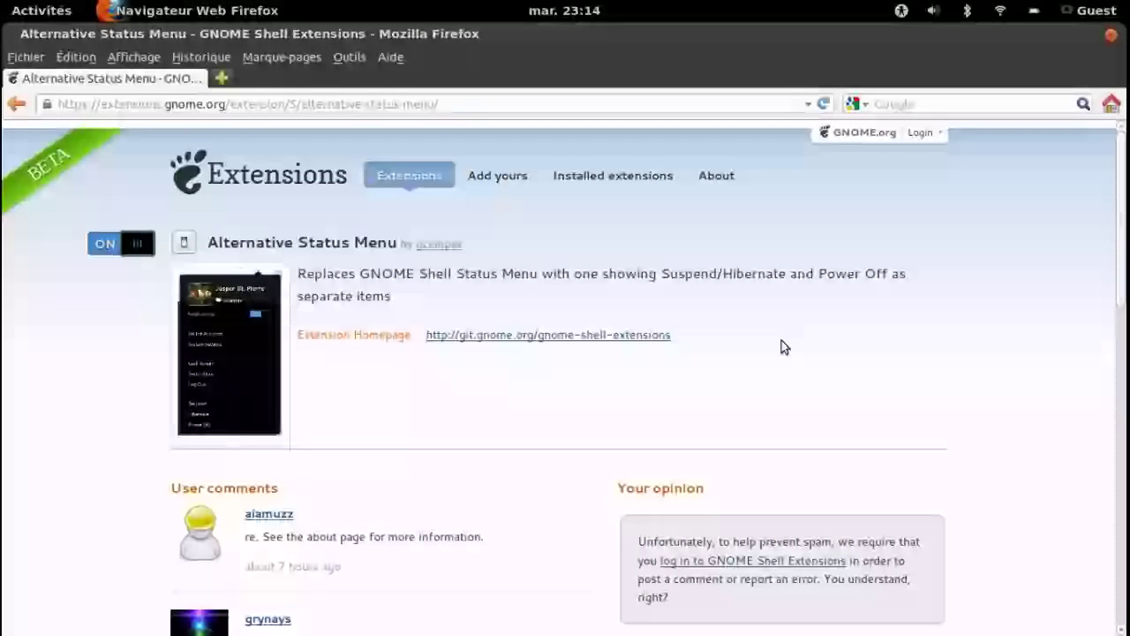
Step: Open the Guest status menu to examine its separate suspend and power-off entries, and close it again
{"action": "left_click", "coordinate": [1095, 13]}
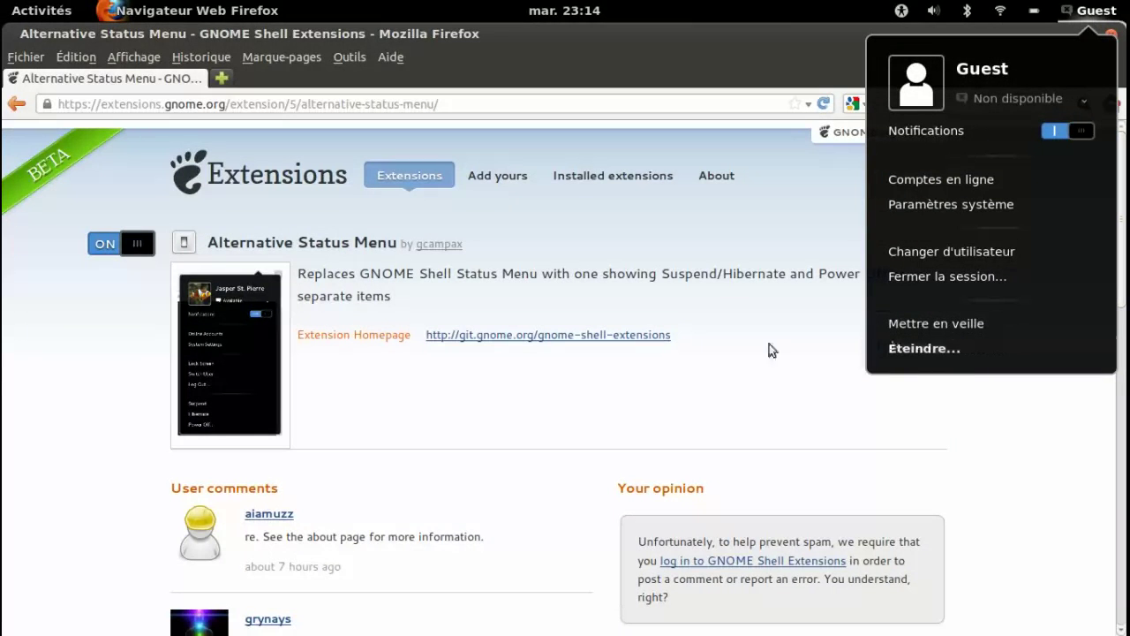
{"action": "left_click", "coordinate": [503, 265]}
Step: Go back to the extension list, open the Axe Menu page and install the extension from extensions.gnome.org
{"action": "left_click", "coordinate": [269, 176]}
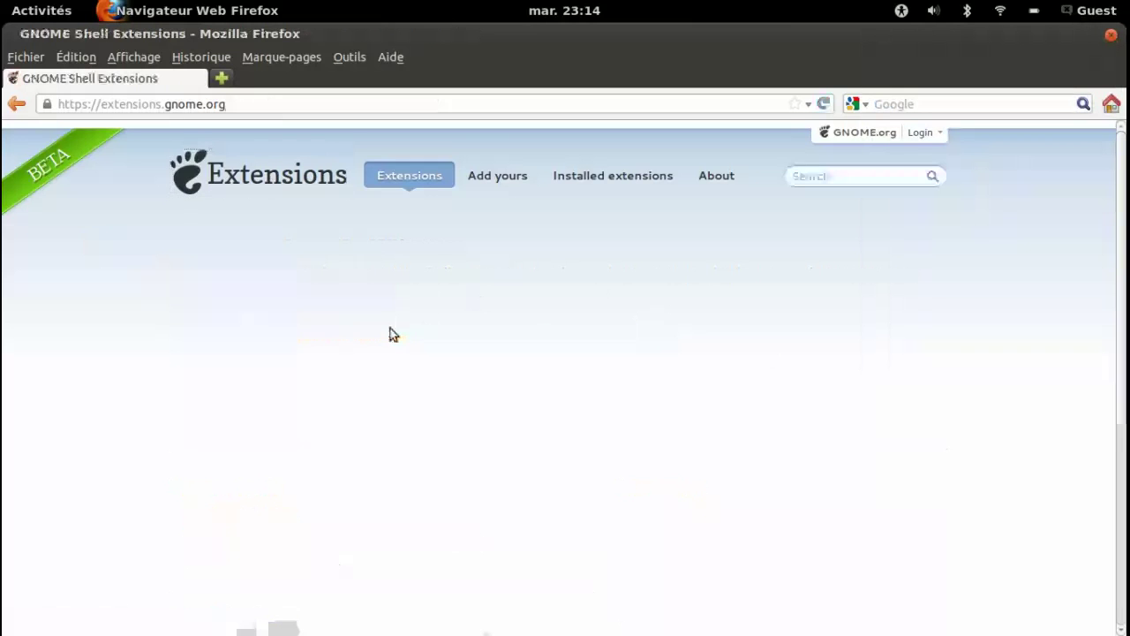
{"action": "scroll", "coordinate": [391, 334], "scroll_direction": "down", "scroll_amount": 10}
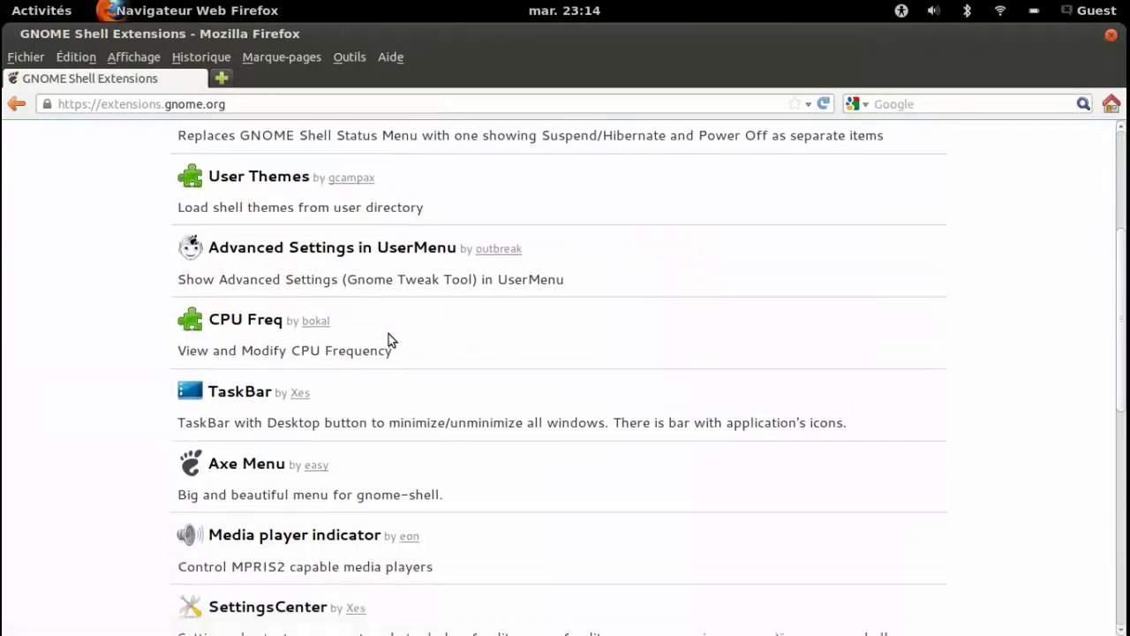
{"action": "left_click", "coordinate": [243, 427]}
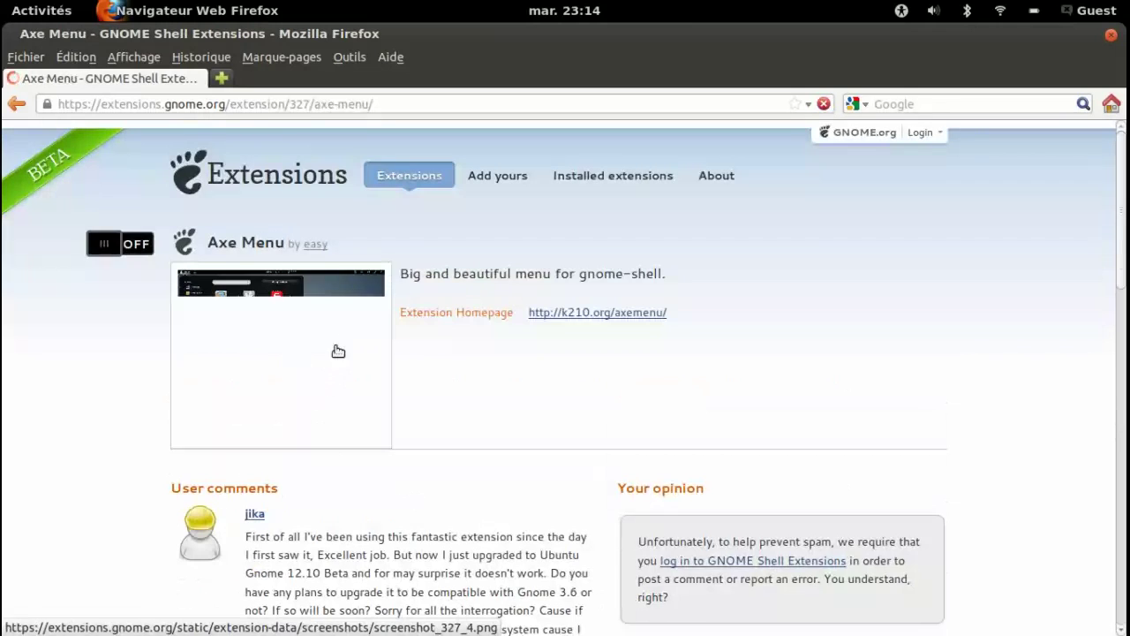
{"action": "left_click", "coordinate": [124, 248]}
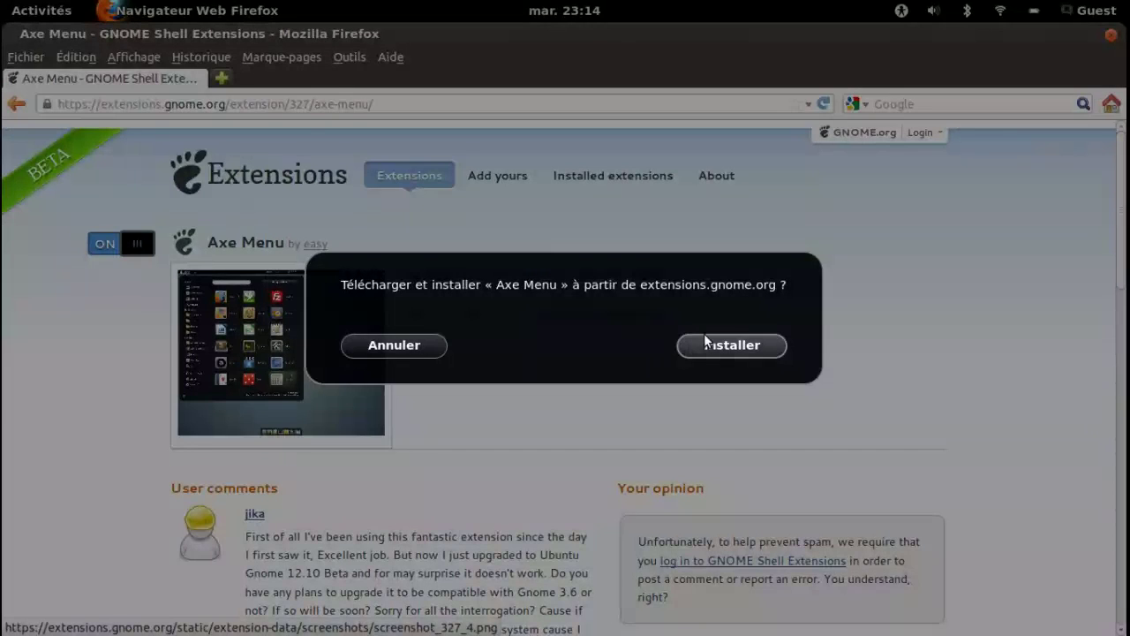
{"action": "left_click", "coordinate": [706, 344]}
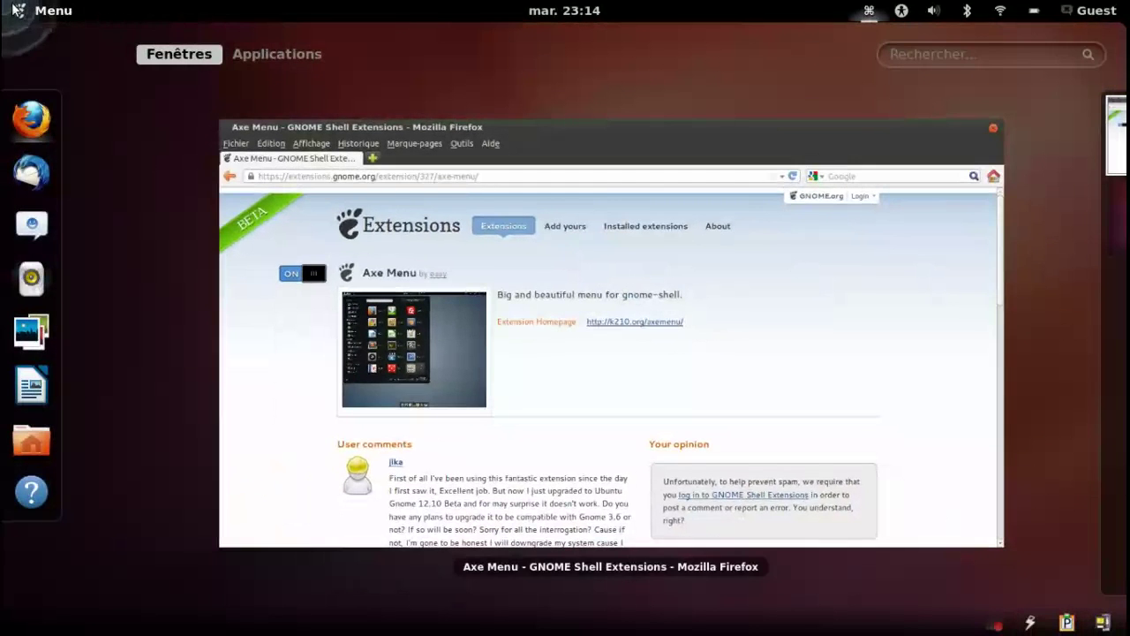
Step: Leave the overview, open the Axe Menu to examine its places and applications, and close it
{"action": "left_click", "coordinate": [25, 14]}
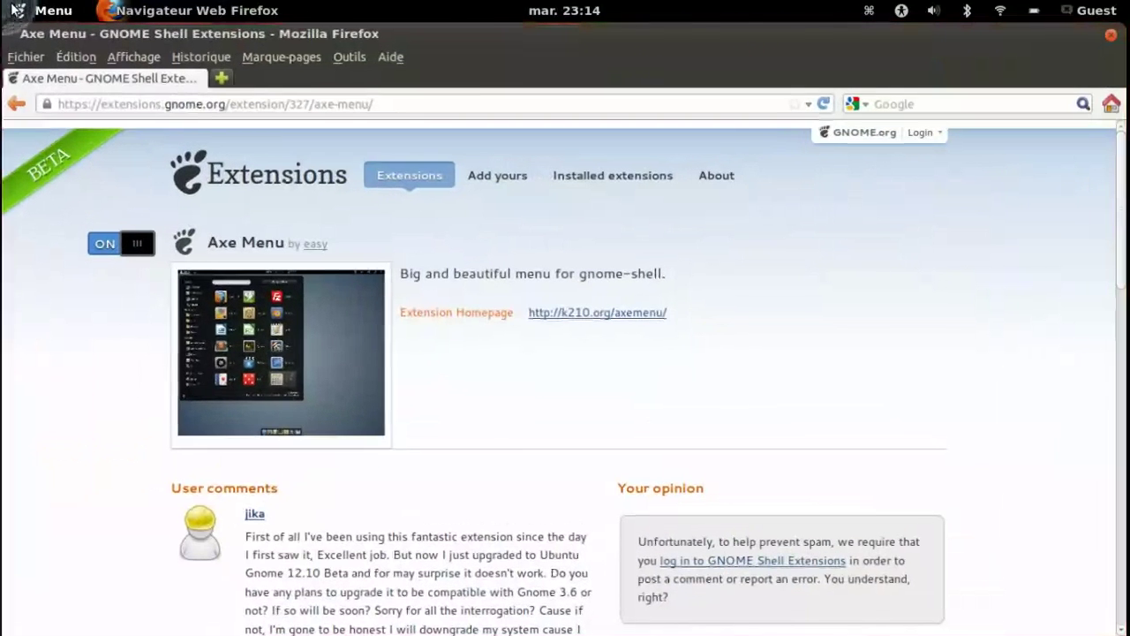
{"action": "left_click", "coordinate": [25, 13]}
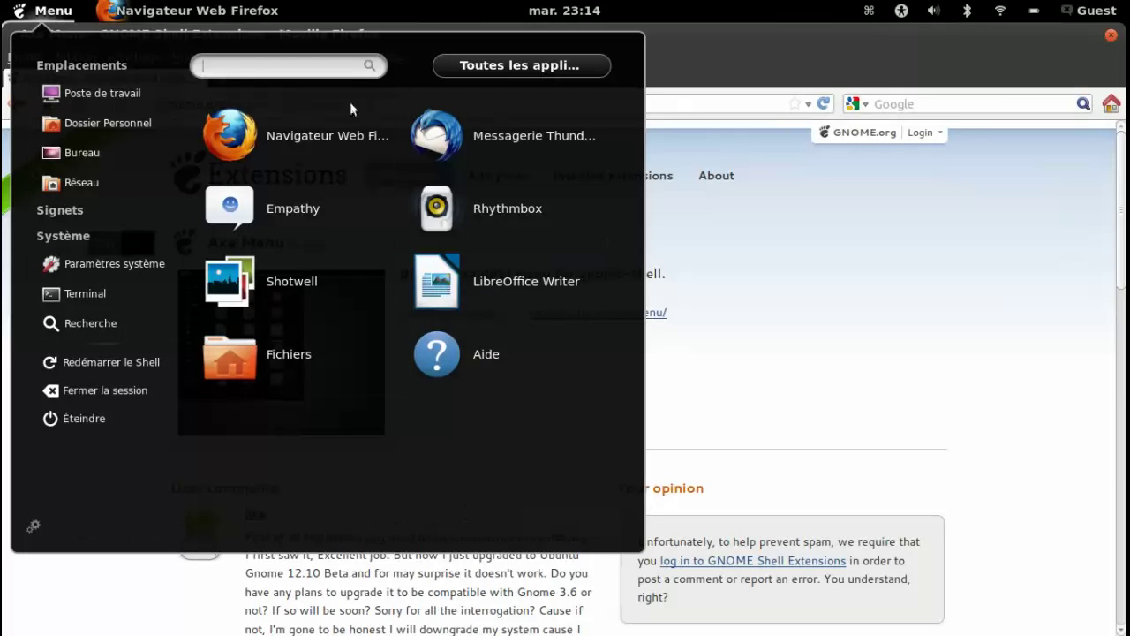
{"action": "left_click", "coordinate": [736, 256]}
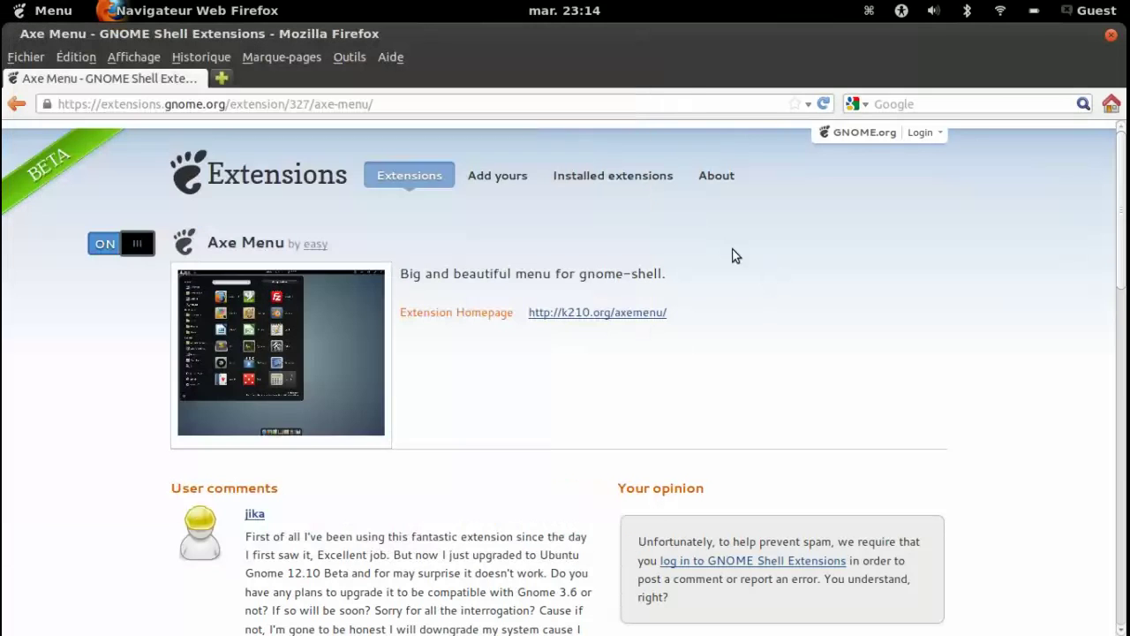
Step: Switch the Axe Menu extension off and check the Activities entry in the top bar
{"action": "left_click", "coordinate": [135, 243]}
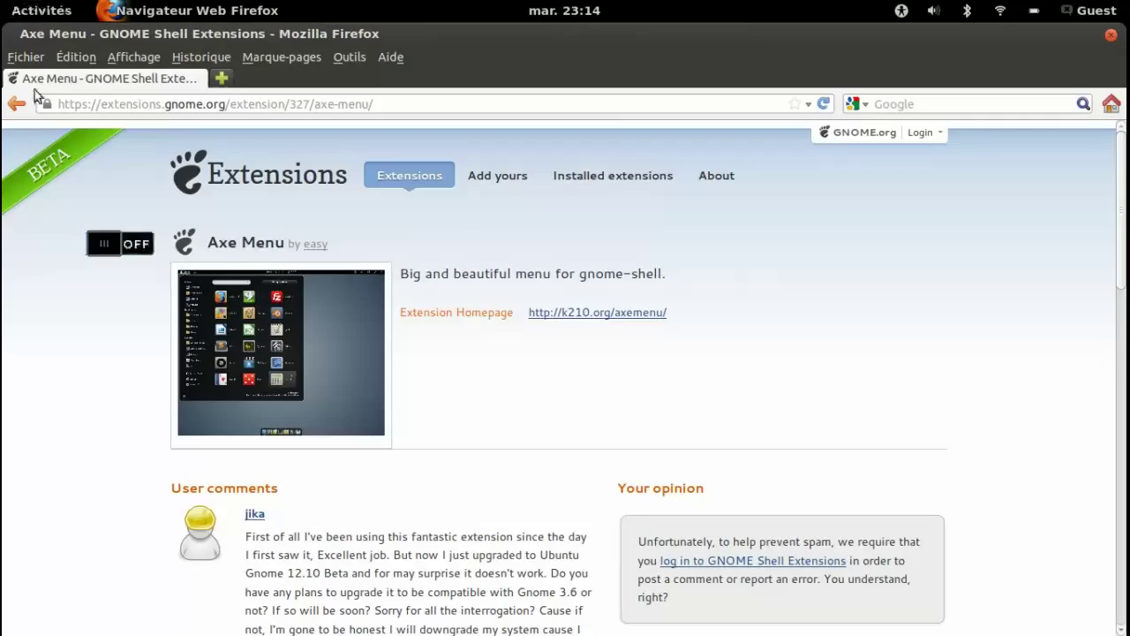
{"action": "left_click", "coordinate": [44, 12]}
{"action": "left_click", "coordinate": [49, 14]}
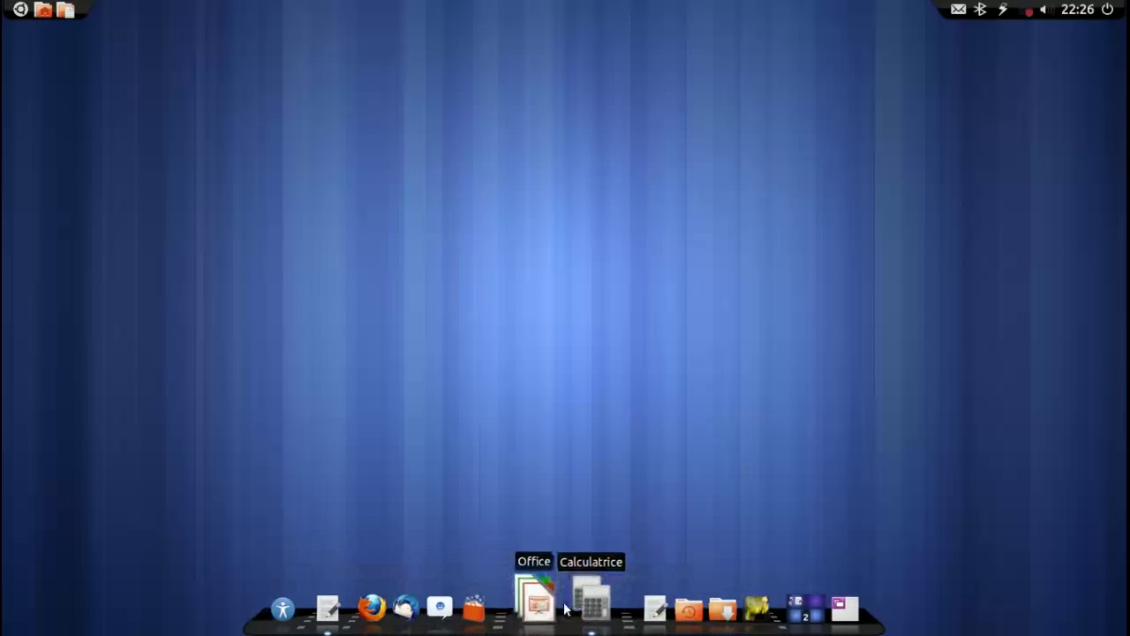
Step: Show the Office and Calculatrice items of the Cairo-Dock, and examine the application menu and the home folder shortcut
{"action": "left_click", "coordinate": [558, 608]}
{"action": "left_click", "coordinate": [596, 604]}
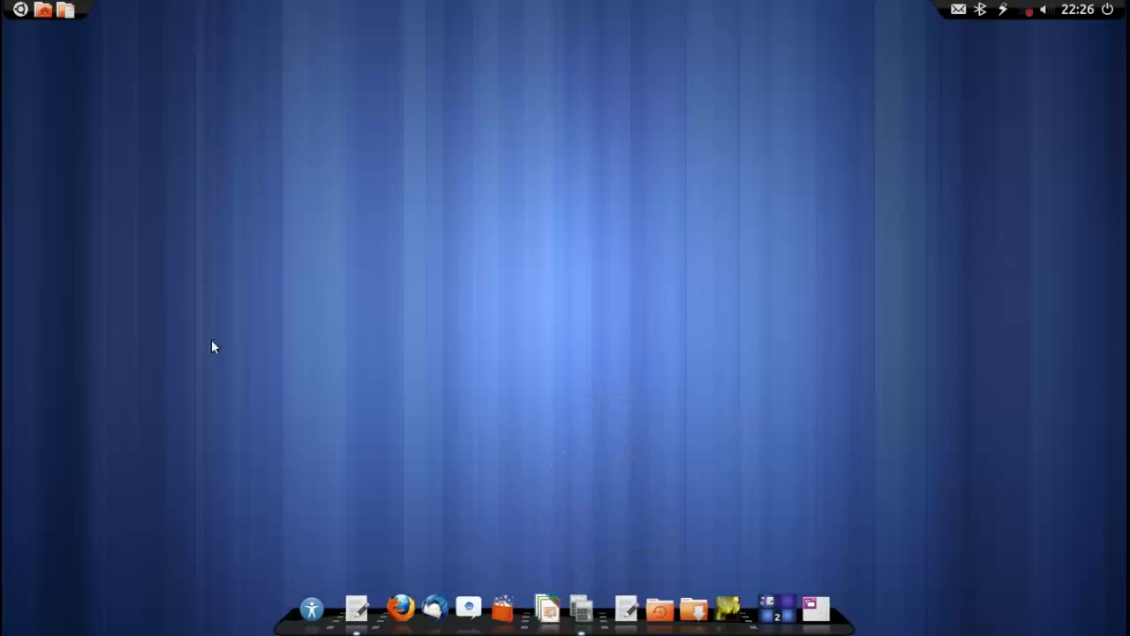
{"action": "left_click", "coordinate": [18, 16]}
{"action": "mouse_move", "coordinate": [50, 132]}
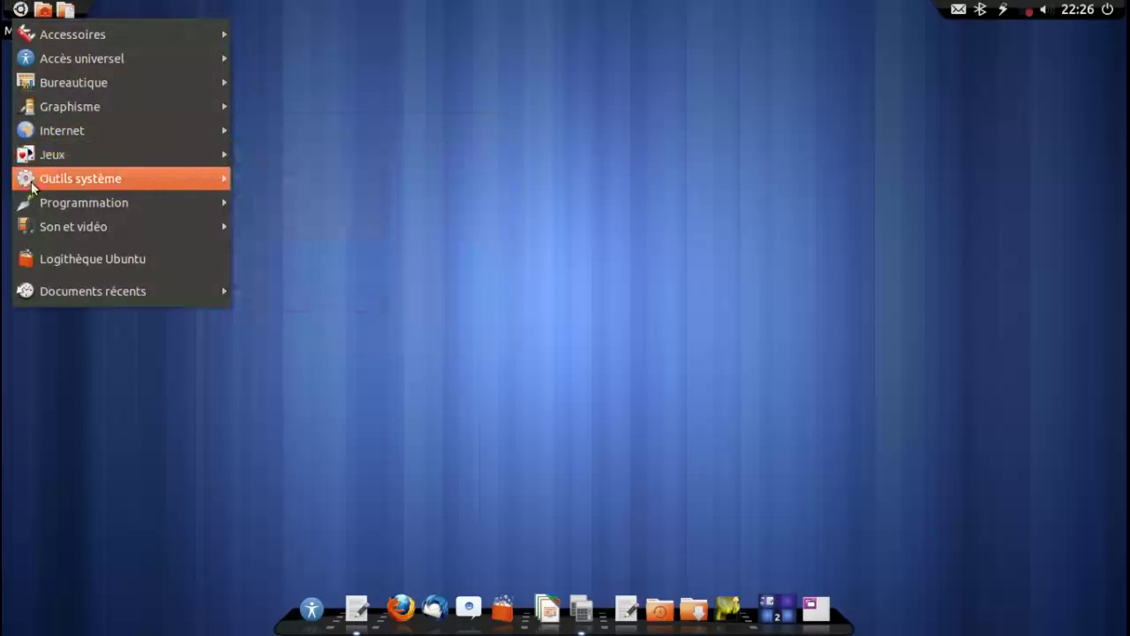
{"action": "left_click", "coordinate": [19, 11]}
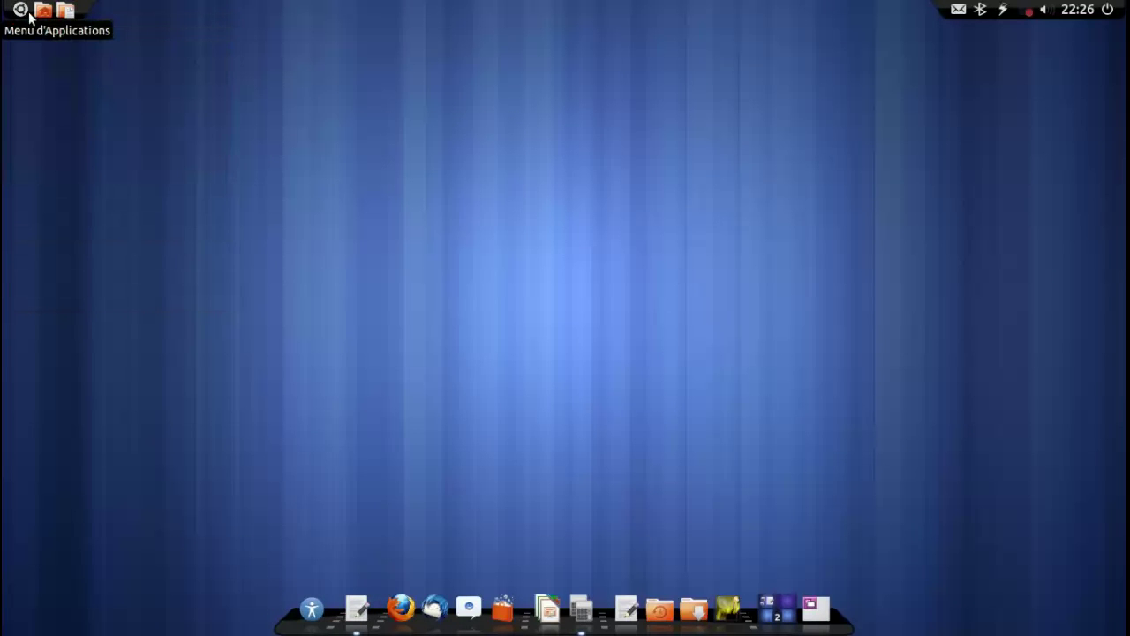
{"action": "left_click", "coordinate": [40, 12]}
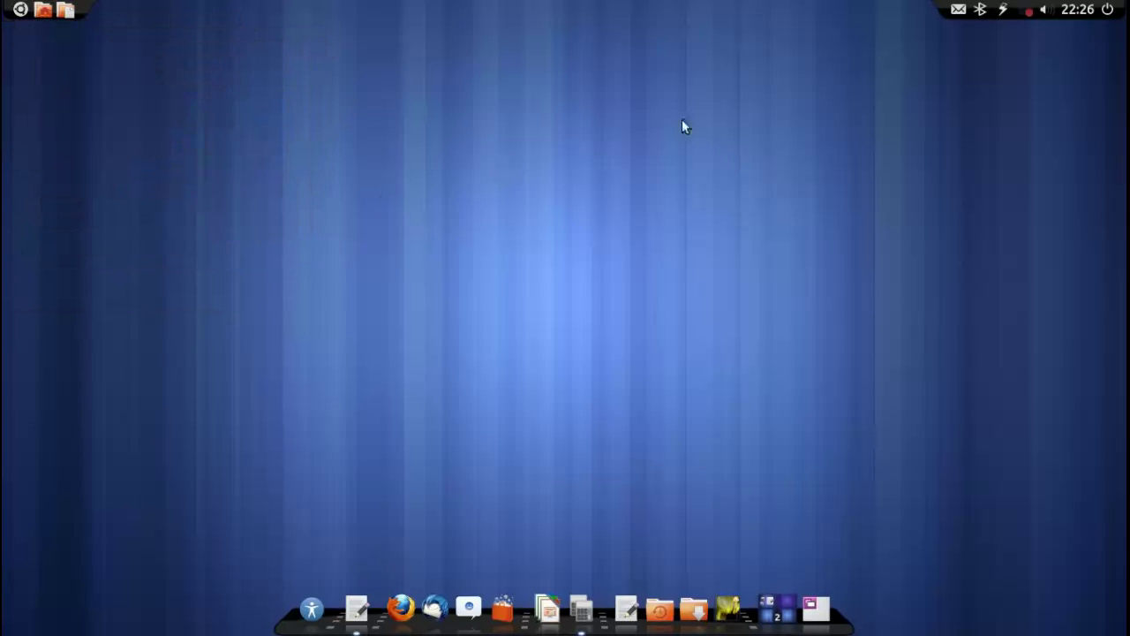
Step: Open the messaging and sound indicators to view their menus, and close them
{"action": "left_click", "coordinate": [959, 9]}
{"action": "left_click", "coordinate": [960, 11]}
{"action": "left_click", "coordinate": [1047, 11]}
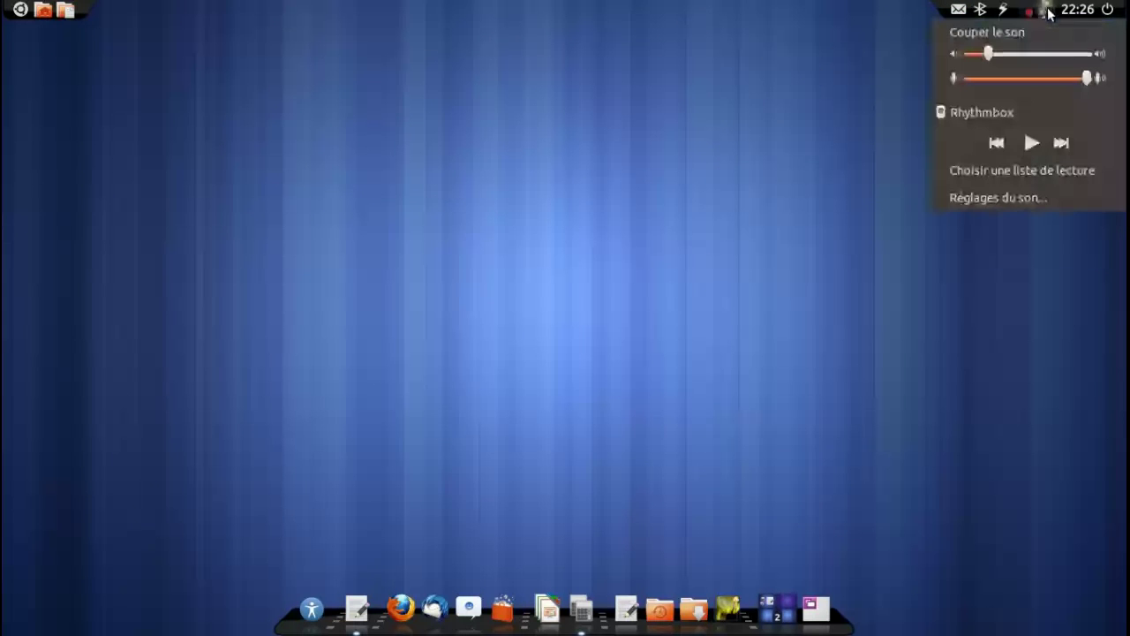
{"action": "left_click", "coordinate": [1049, 12]}
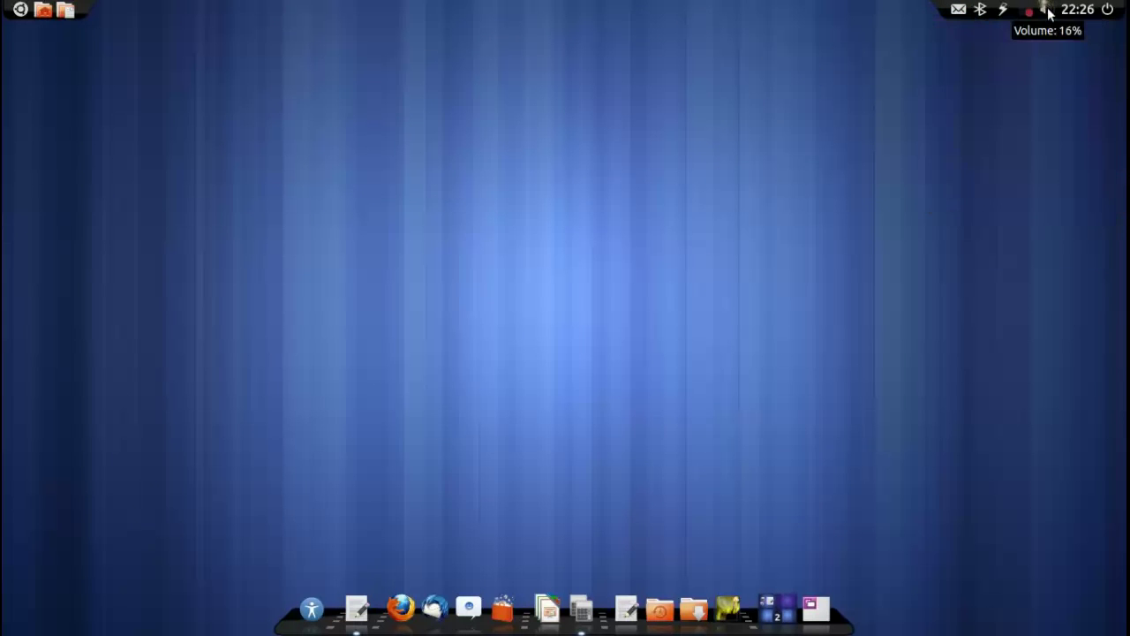
Step: View the music players offered by the dock's music controller and dismiss it without choosing one
{"action": "left_click", "coordinate": [724, 589]}
{"action": "left_click", "coordinate": [838, 500]}
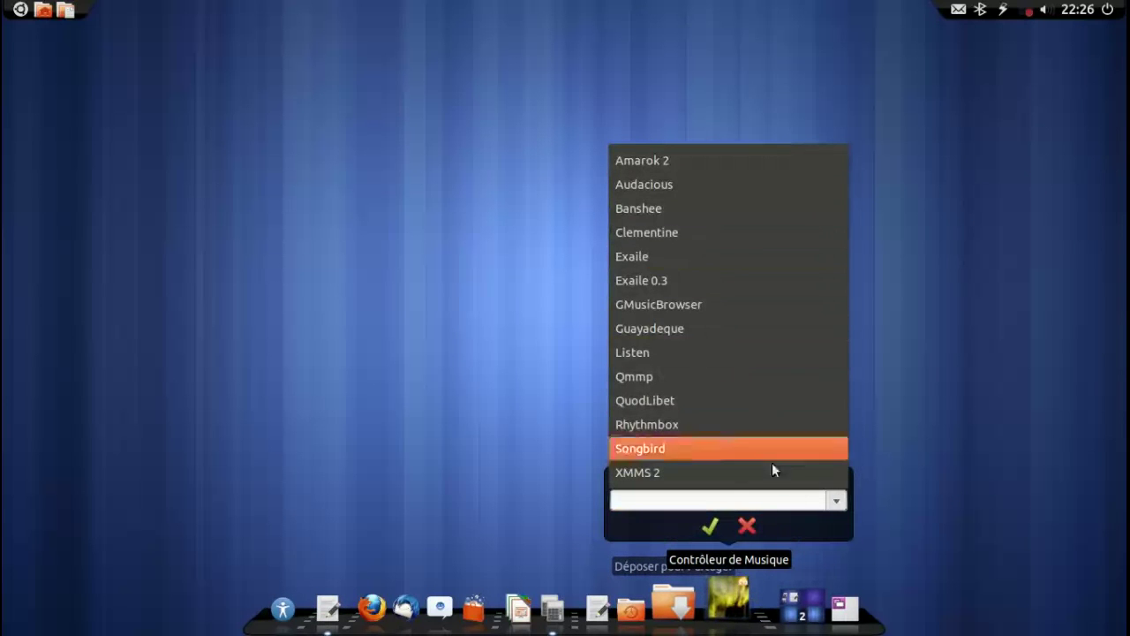
{"action": "left_click", "coordinate": [748, 526]}
{"action": "left_click", "coordinate": [747, 526]}
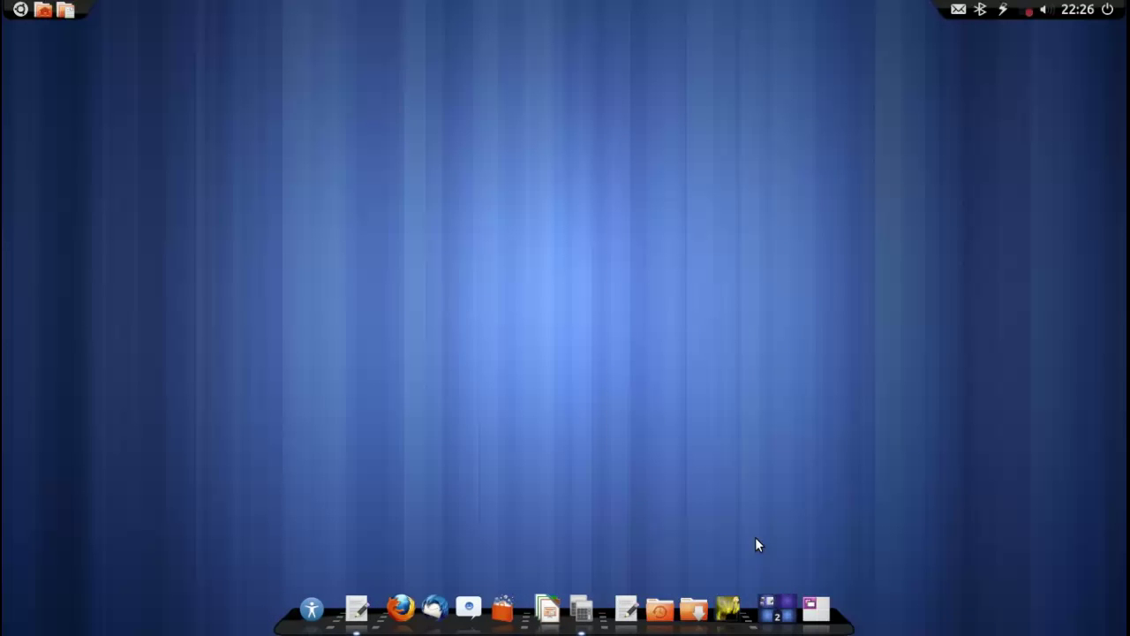
Step: Switch to desktop 1, show all desktops, move the gedit window to the second desktop and return to the first
{"action": "left_click", "coordinate": [771, 592]}
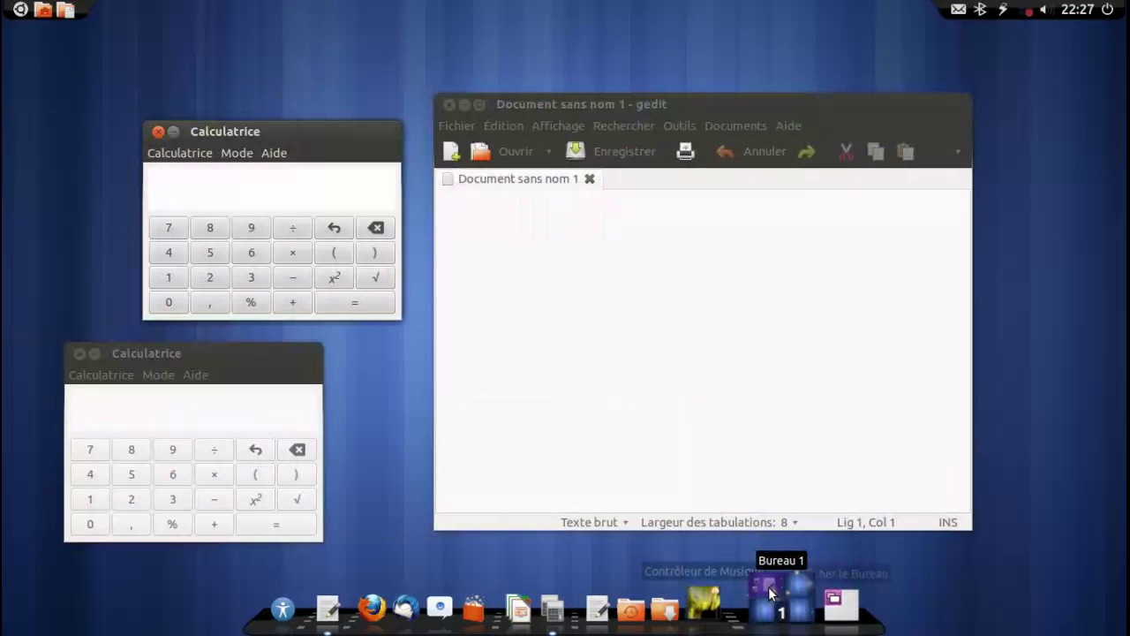
{"action": "left_click", "coordinate": [773, 593]}
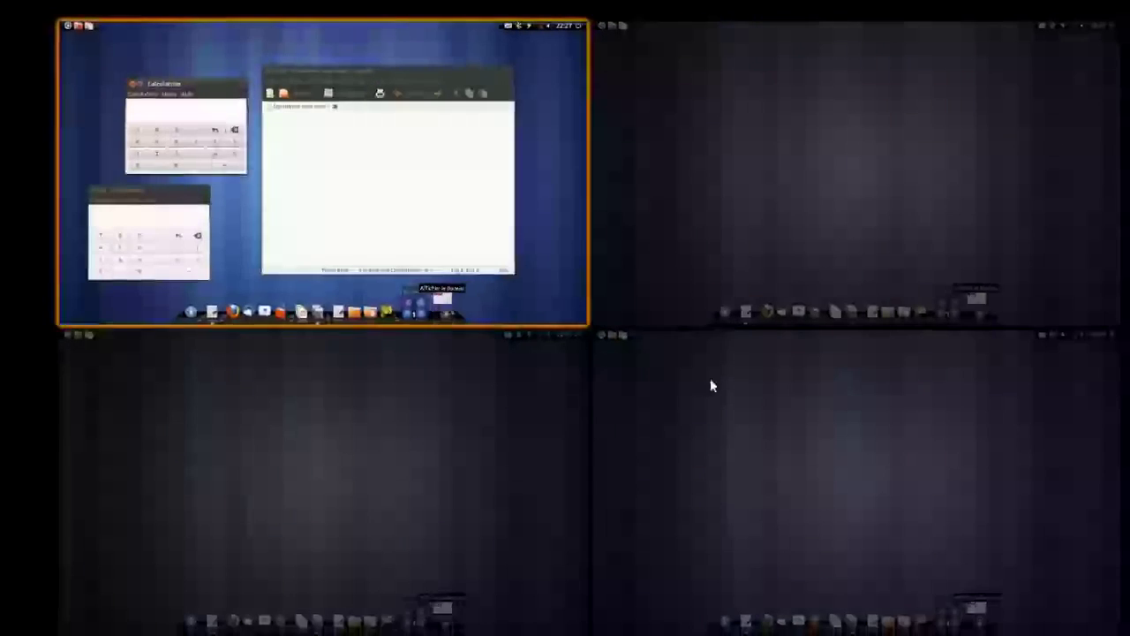
{"action": "left_click_drag", "start_coordinate": [435, 182], "coordinate": [913, 202]}
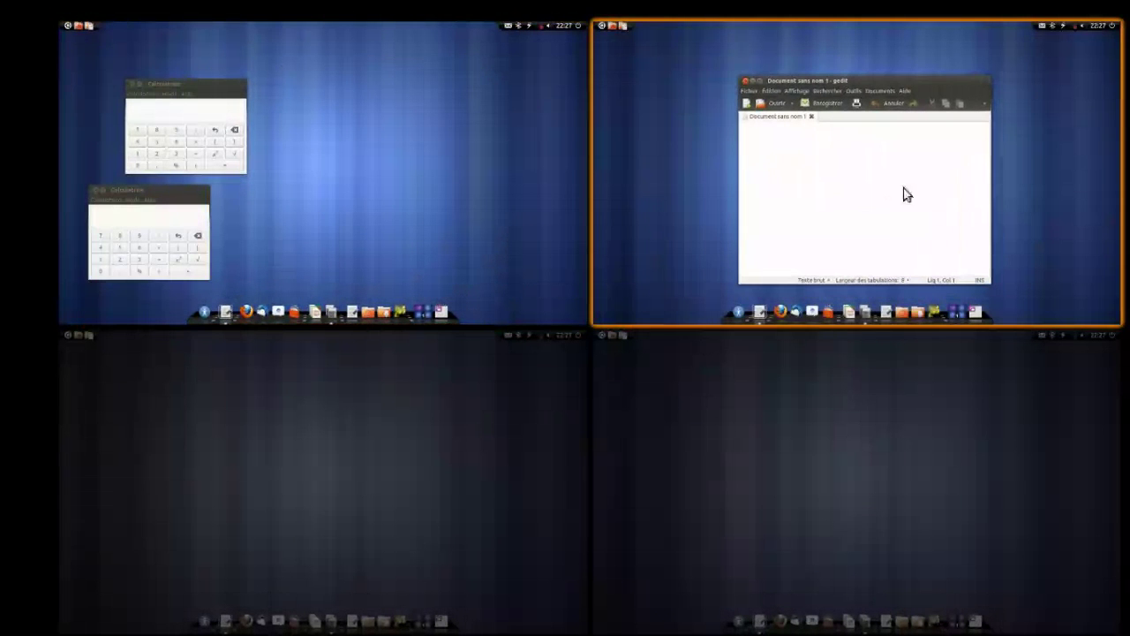
{"action": "left_click", "coordinate": [394, 200]}
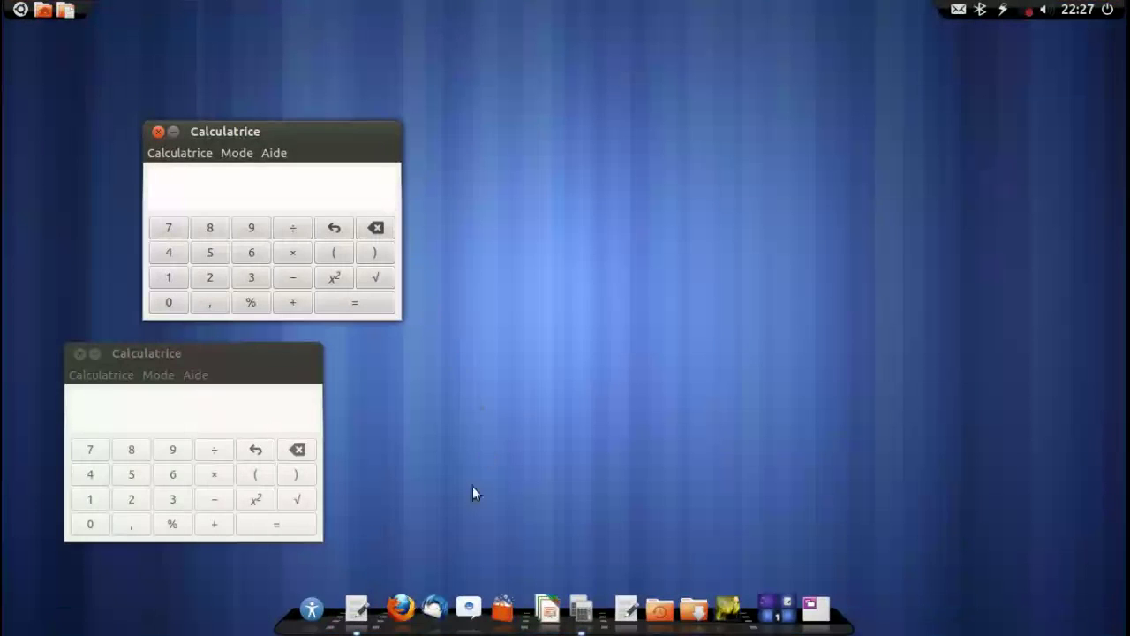
Step: Open the dock's Calculatrice item to view its grouped windows, and close it
{"action": "left_click", "coordinate": [581, 607]}
{"action": "left_click", "coordinate": [750, 303]}
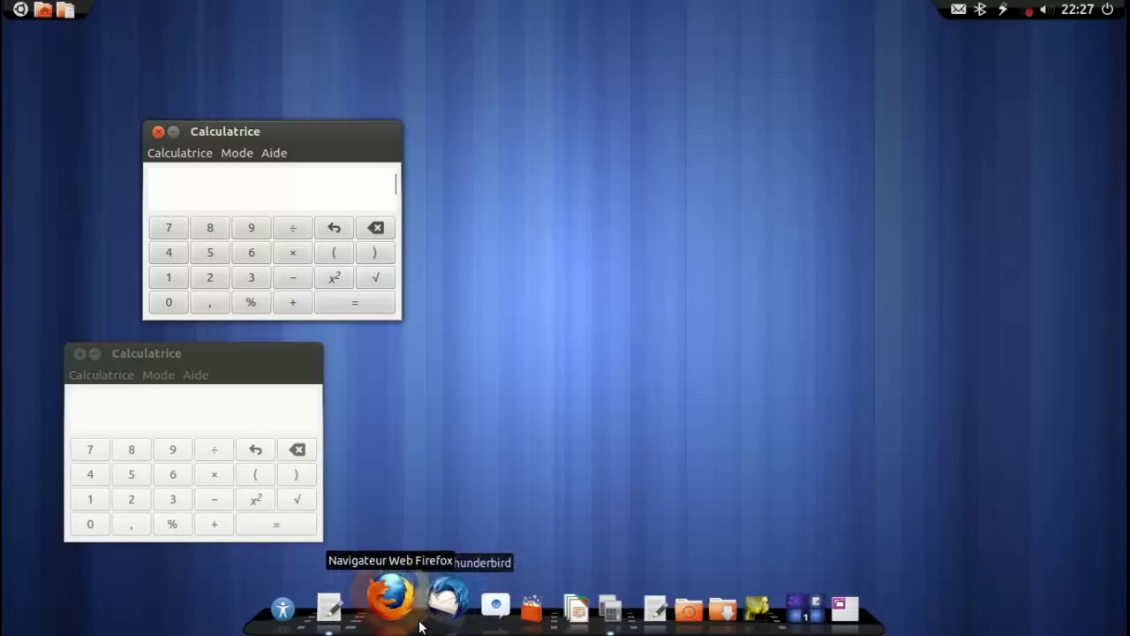
Step: Open the Cairo-Dock configuration from the Firefox launcher and shrink its window so the dock and desktop stay visible
{"action": "right_click", "coordinate": [415, 587]}
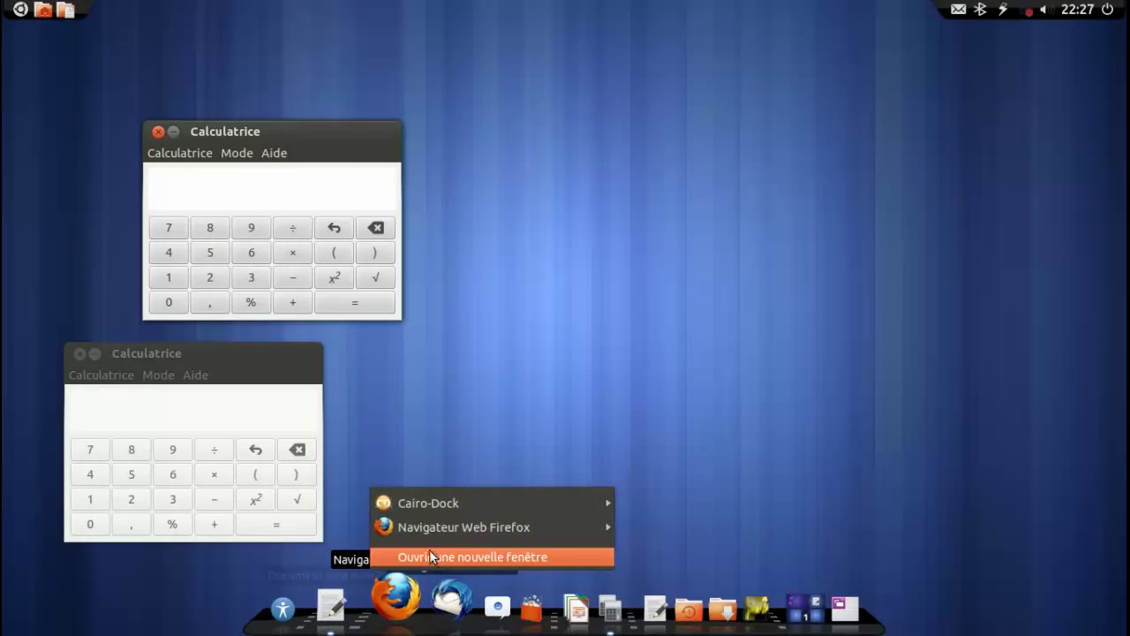
{"action": "mouse_move", "coordinate": [435, 501]}
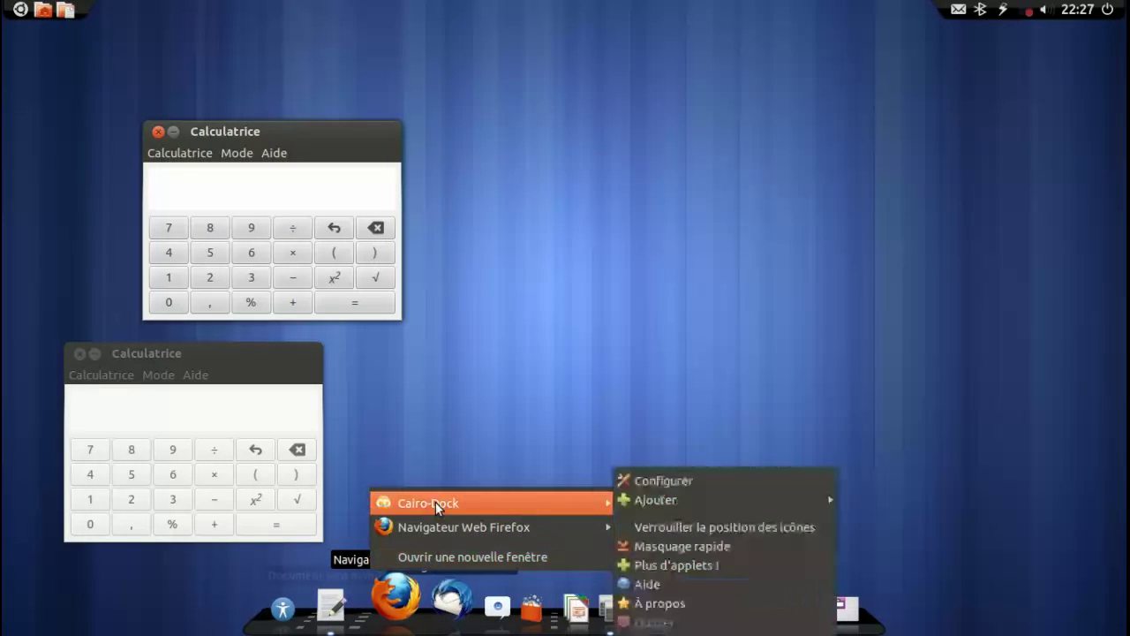
{"action": "left_click", "coordinate": [696, 478]}
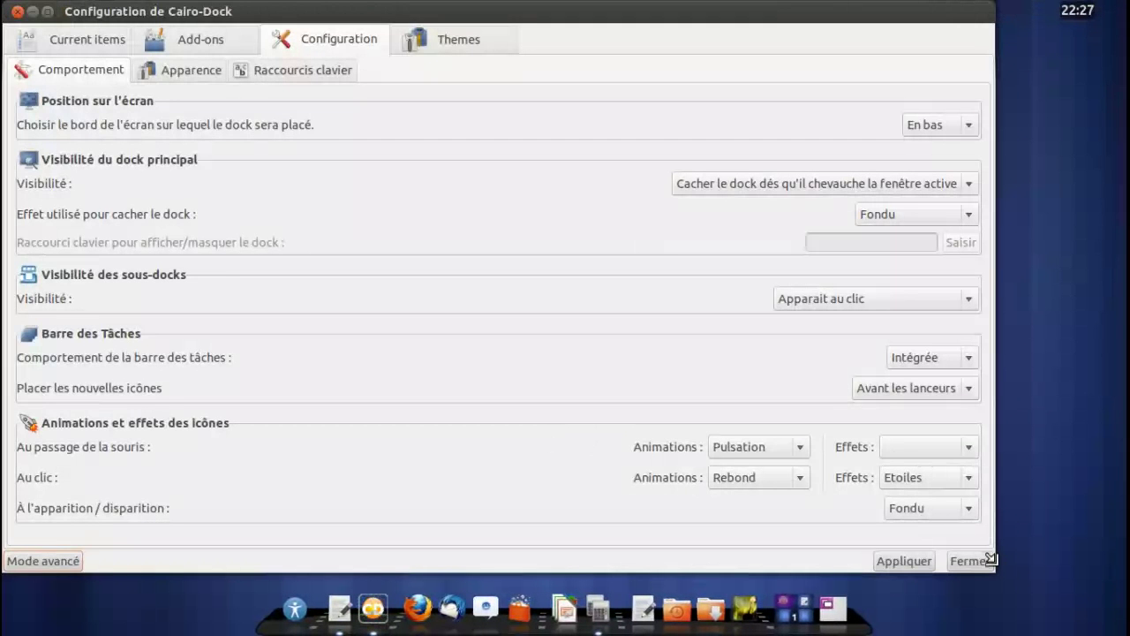
{"action": "left_click_drag", "start_coordinate": [990, 558], "coordinate": [817, 471]}
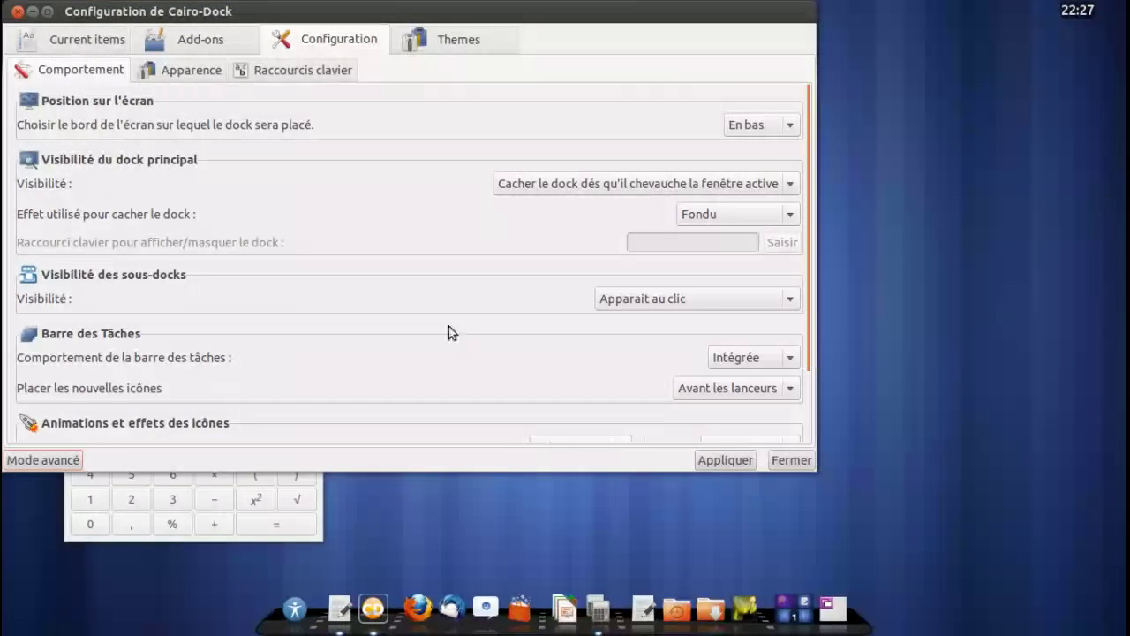
Step: Examine the choices for the dock's screen position and main dock visibility without changing either setting
{"action": "left_click", "coordinate": [761, 125]}
{"action": "left_click", "coordinate": [663, 119]}
{"action": "left_click", "coordinate": [544, 182]}
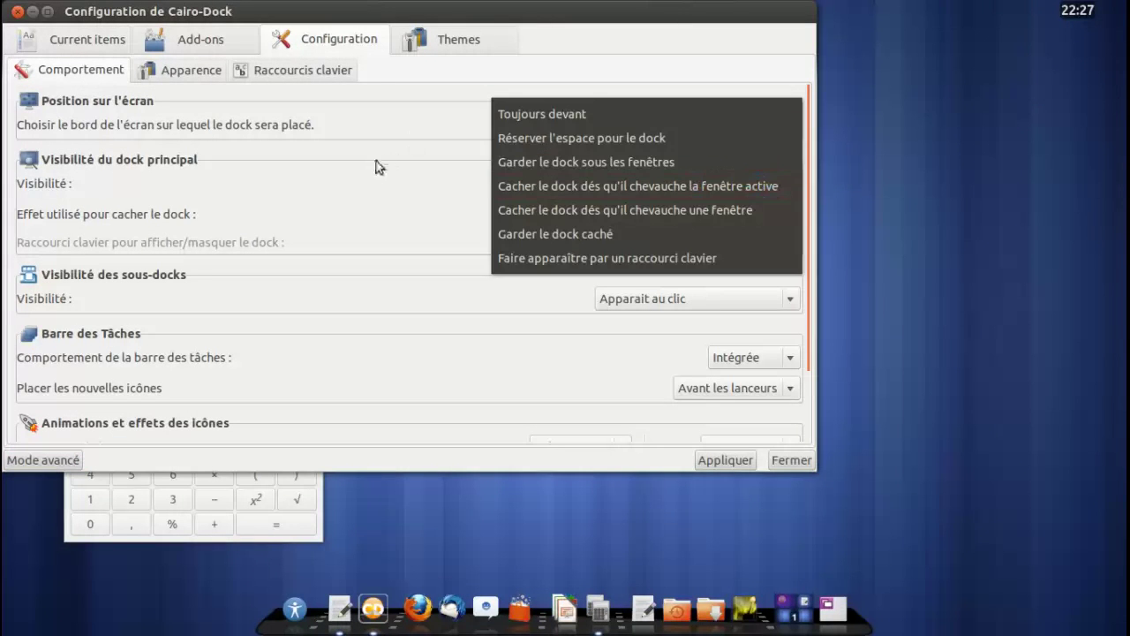
{"action": "left_click", "coordinate": [411, 199]}
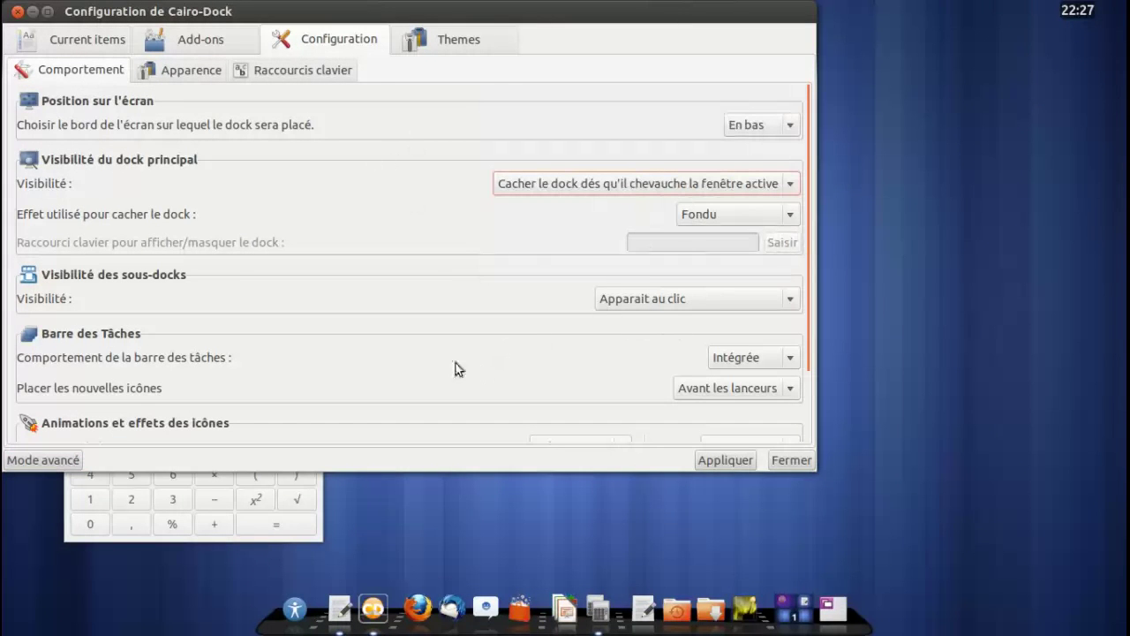
Step: Set the icons' mouse-over animation to the blank option and apply the change
{"action": "left_click_drag", "start_coordinate": [814, 320], "coordinate": [813, 402]}
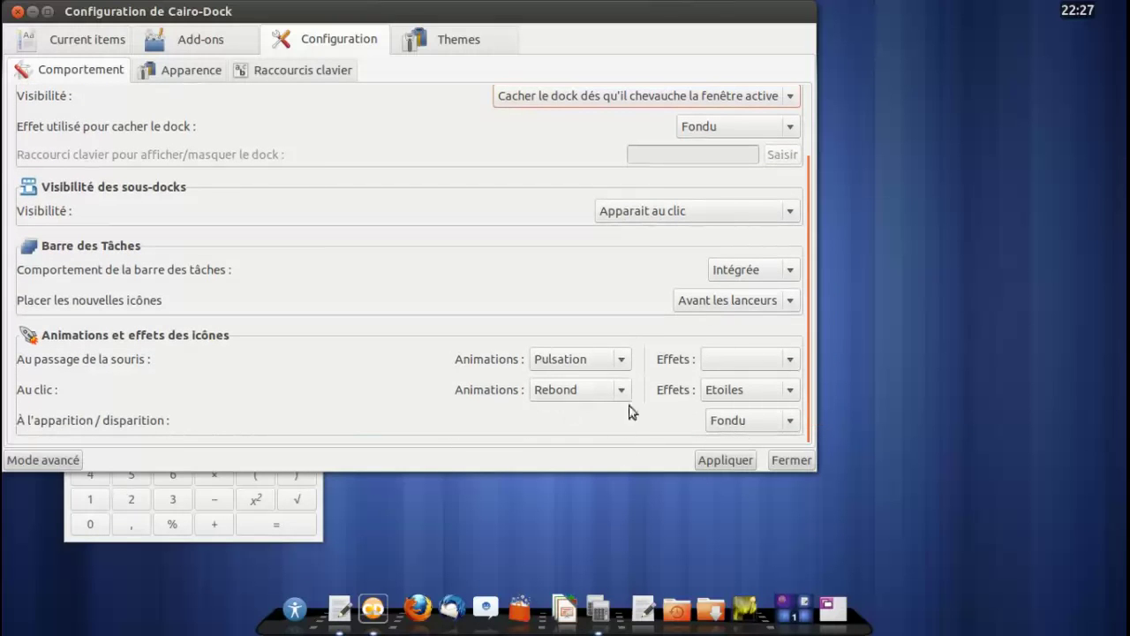
{"action": "left_click", "coordinate": [591, 359]}
{"action": "left_click", "coordinate": [610, 297]}
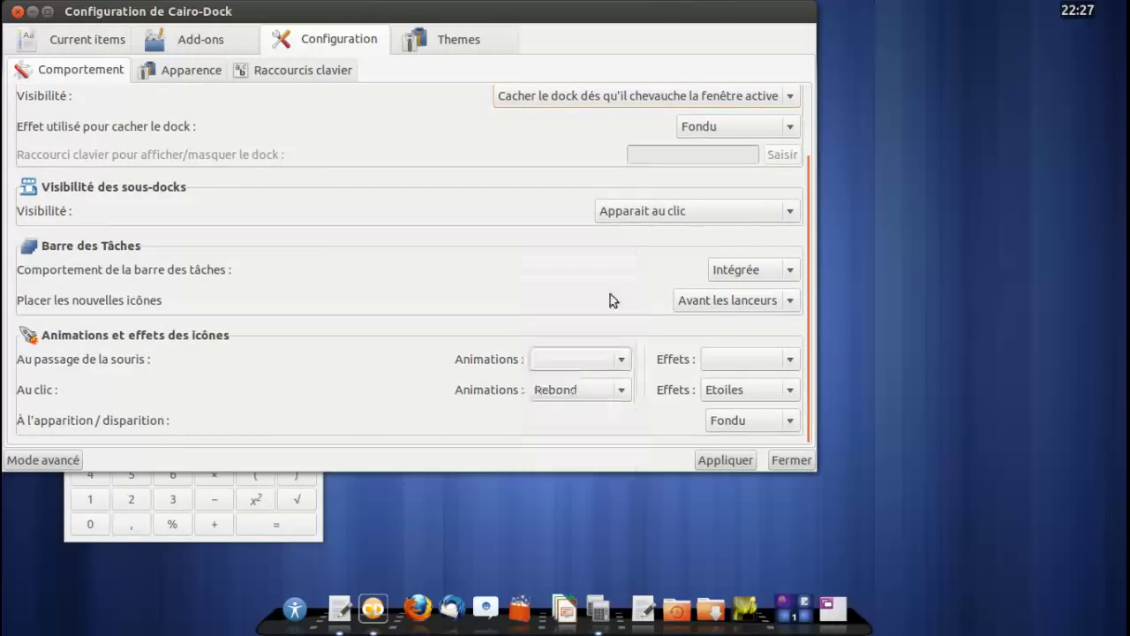
{"action": "left_click", "coordinate": [747, 459]}
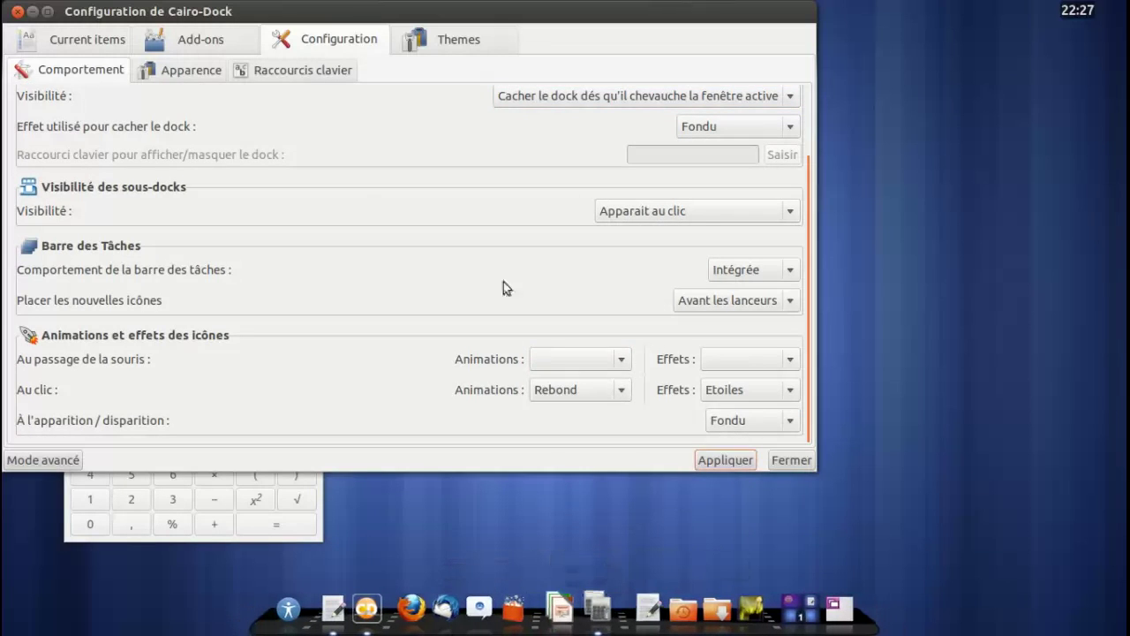
Step: Set the main dock's default view to défaut in the appearance settings and apply the change
{"action": "left_click", "coordinate": [195, 74]}
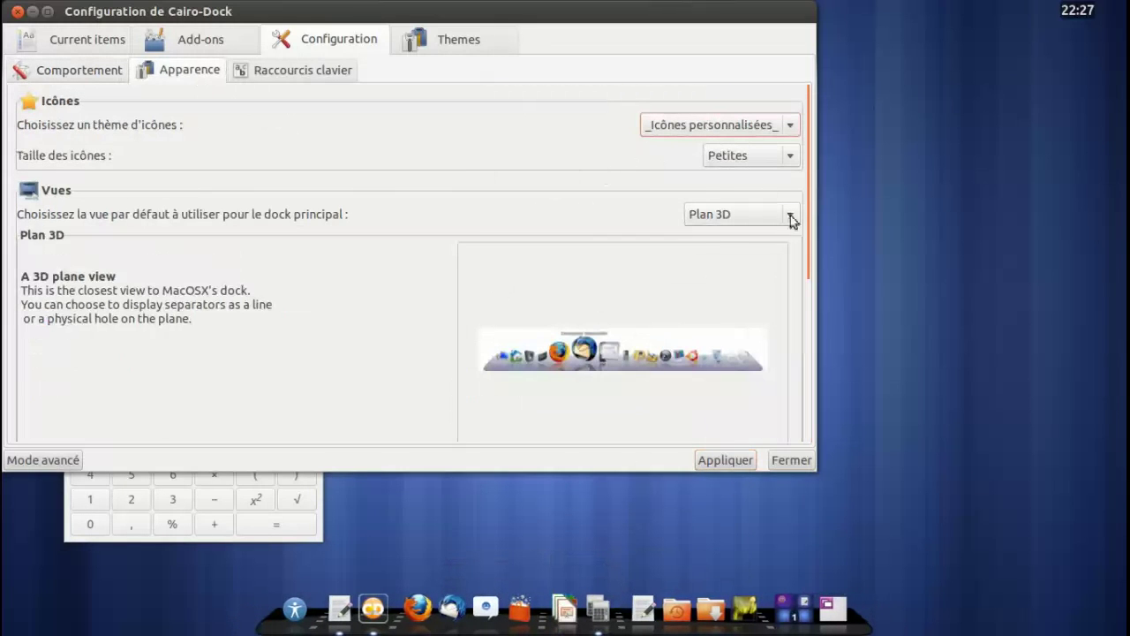
{"action": "left_click", "coordinate": [696, 220]}
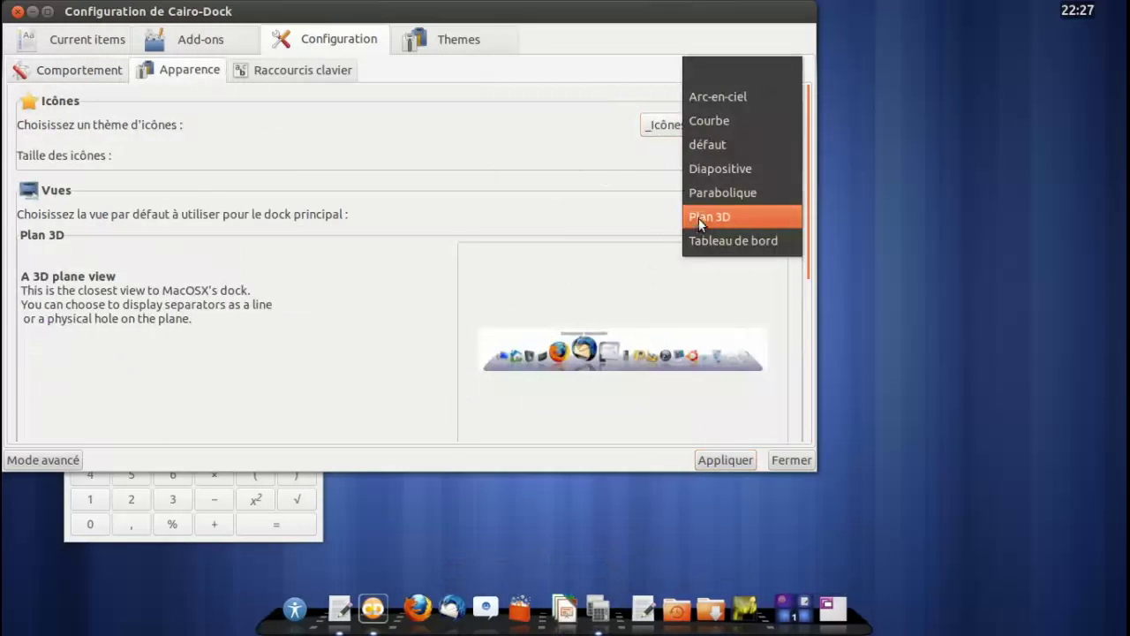
{"action": "left_click", "coordinate": [720, 145]}
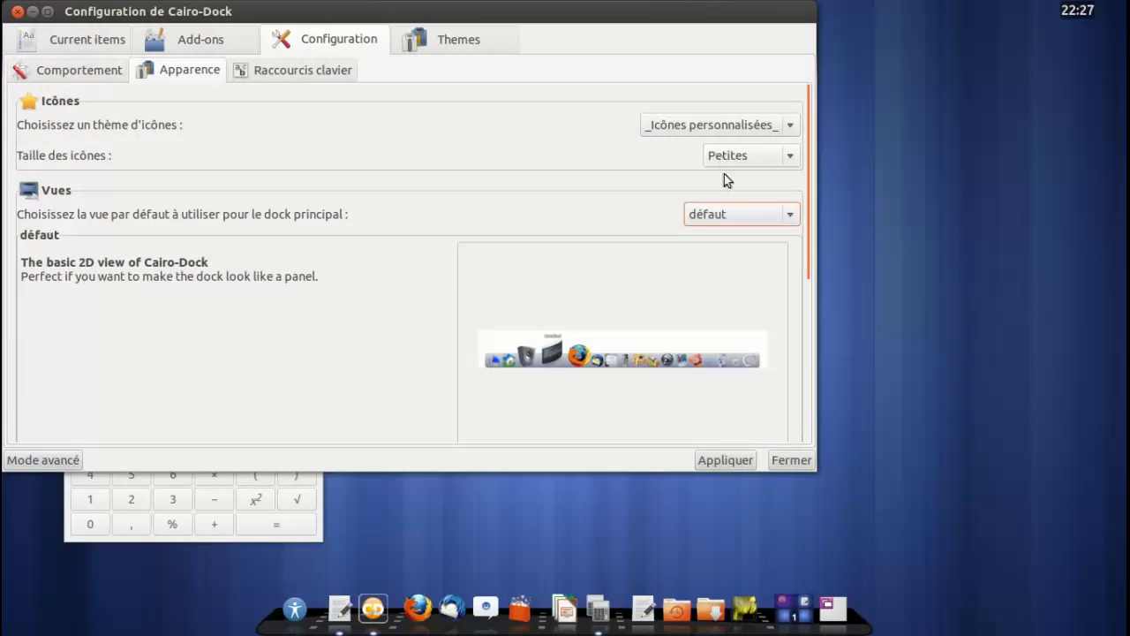
{"action": "left_click", "coordinate": [729, 460]}
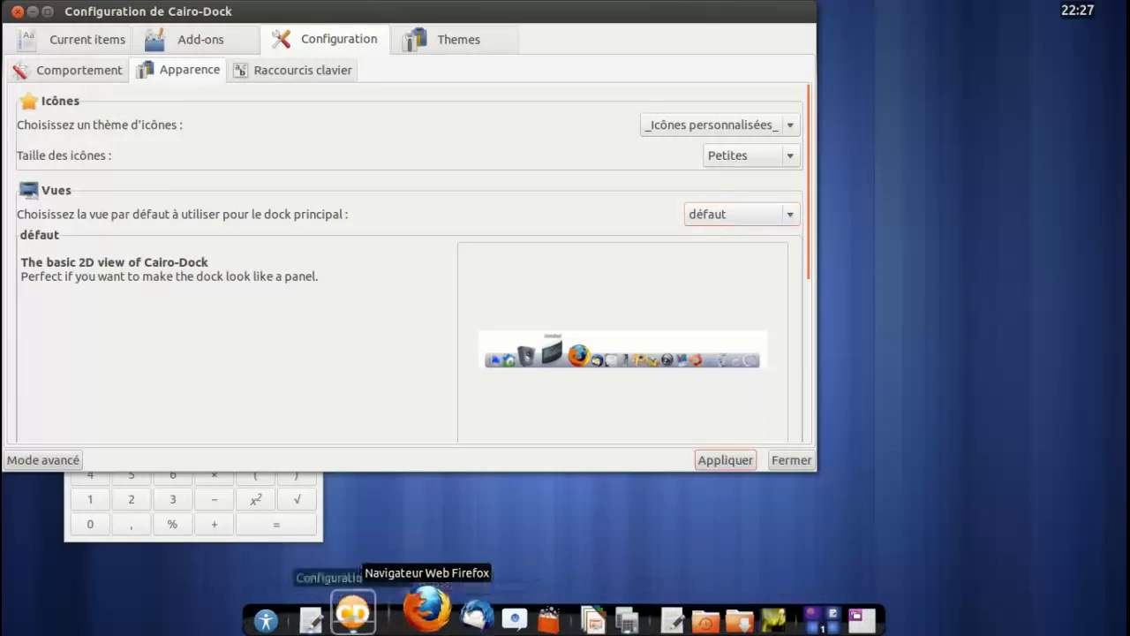
Step: Restore the main dock's default view to Plan 3D and apply the change
{"action": "left_click", "coordinate": [698, 216]}
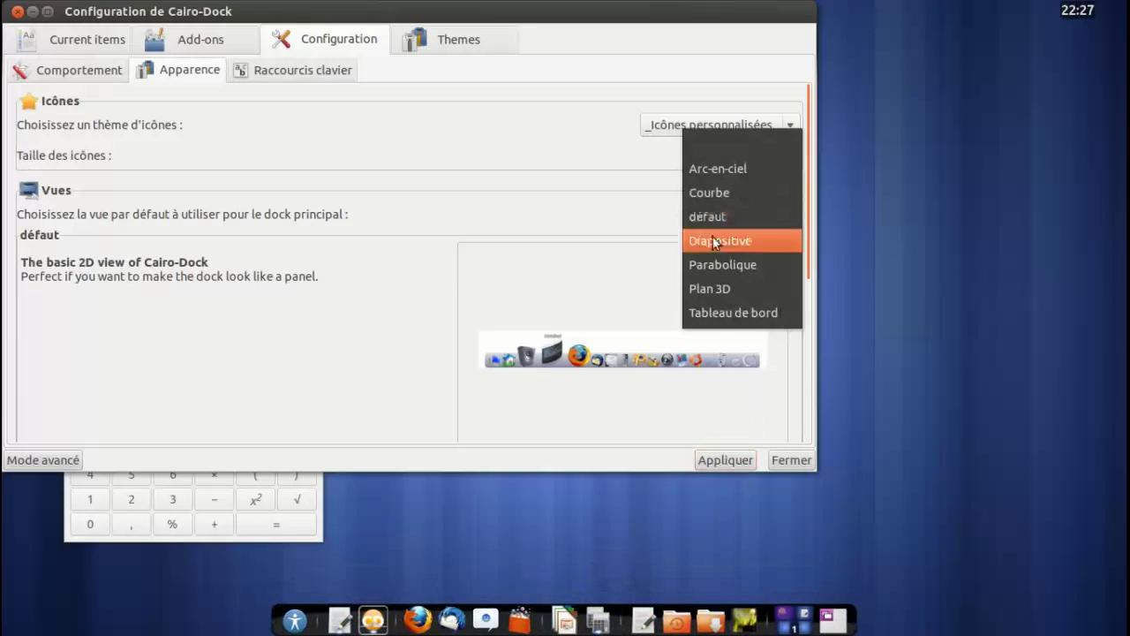
{"action": "left_click", "coordinate": [730, 289]}
{"action": "left_click", "coordinate": [742, 460]}
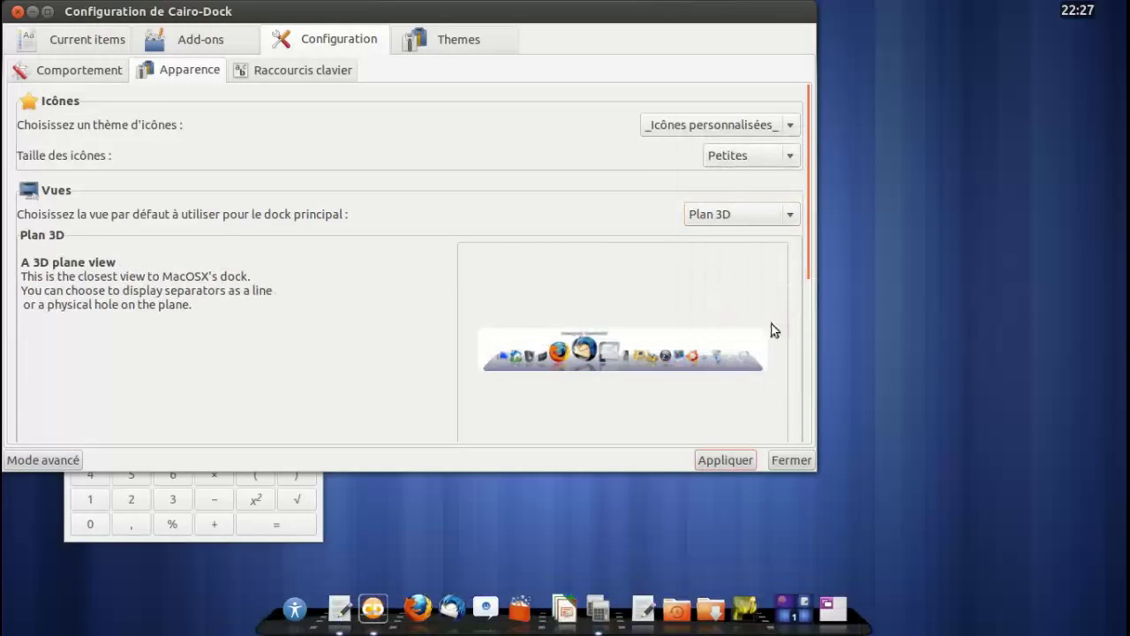
Step: Display the list of keyboard shortcuts assigned to the dock's actions
{"action": "left_click_drag", "start_coordinate": [818, 263], "coordinate": [238, 85]}
{"action": "left_click", "coordinate": [292, 70]}
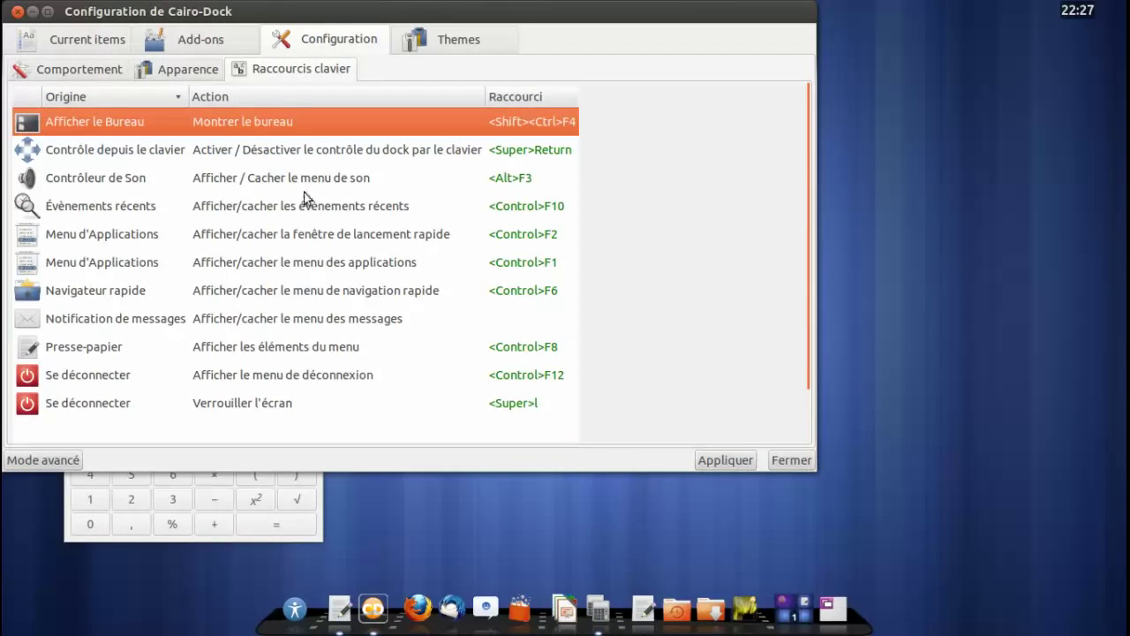
Step: Browse the available add-ons, enable the Météo applet to try it in the dock, and disable it again
{"action": "left_click", "coordinate": [169, 43]}
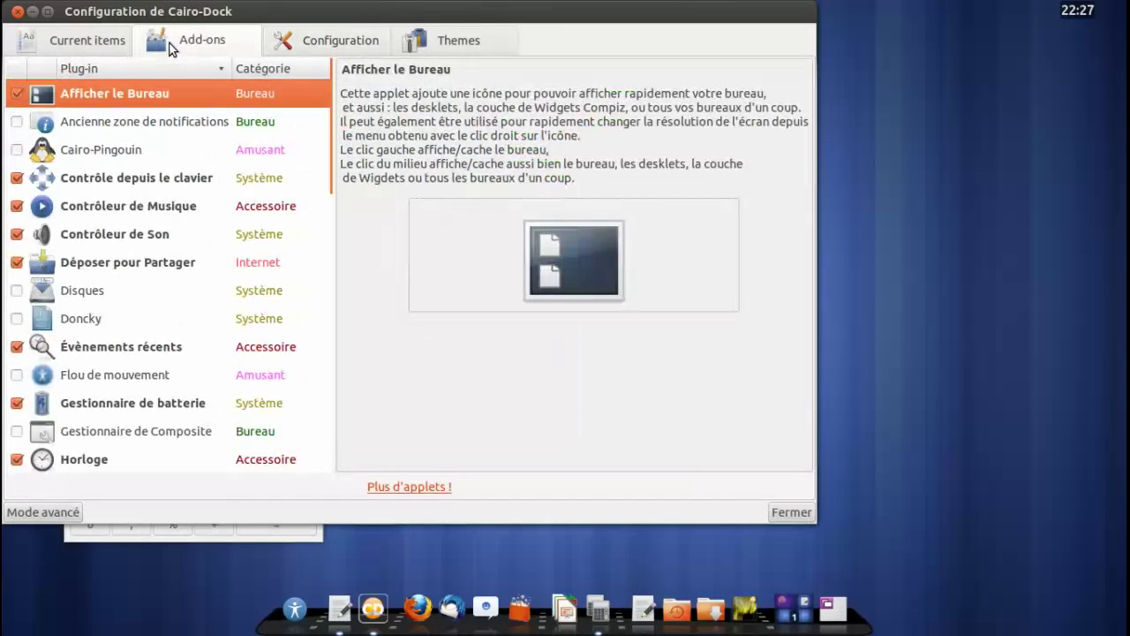
{"action": "scroll", "coordinate": [85, 163], "scroll_direction": "down", "scroll_amount": 7}
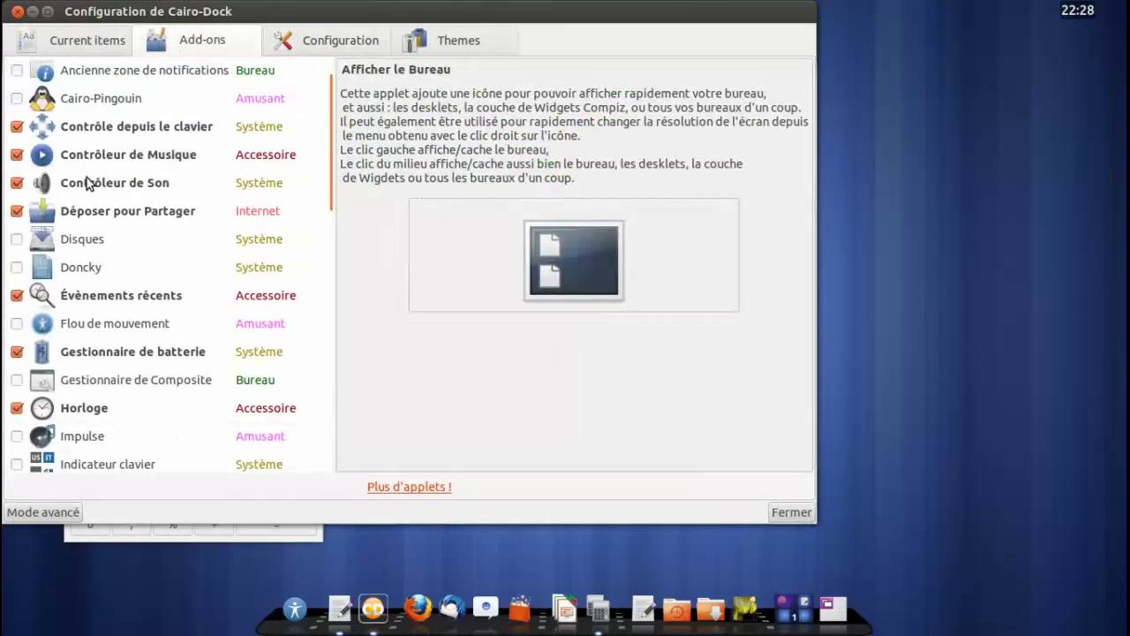
{"action": "scroll", "coordinate": [95, 184], "scroll_direction": "down", "scroll_amount": 9}
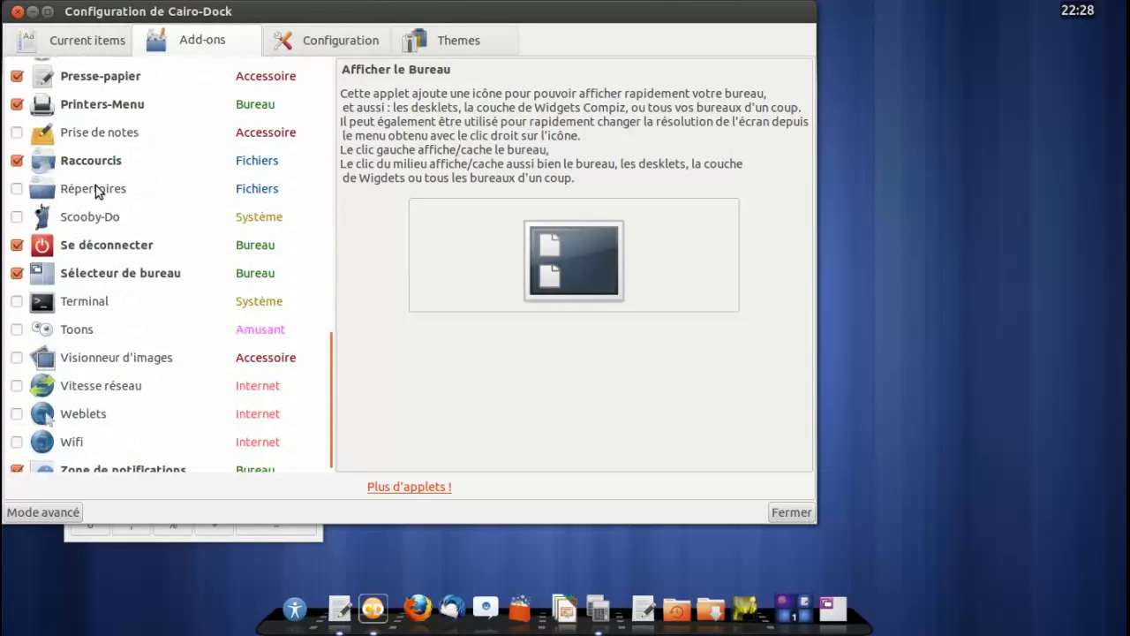
{"action": "scroll", "coordinate": [95, 191], "scroll_direction": "up", "scroll_amount": 6}
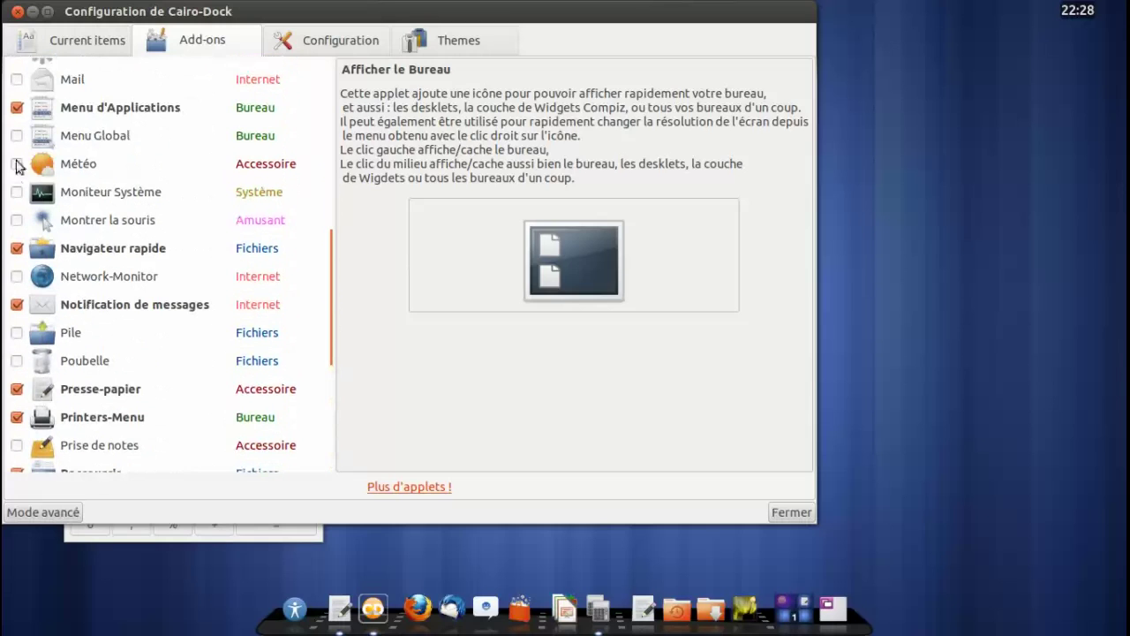
{"action": "left_click", "coordinate": [16, 164]}
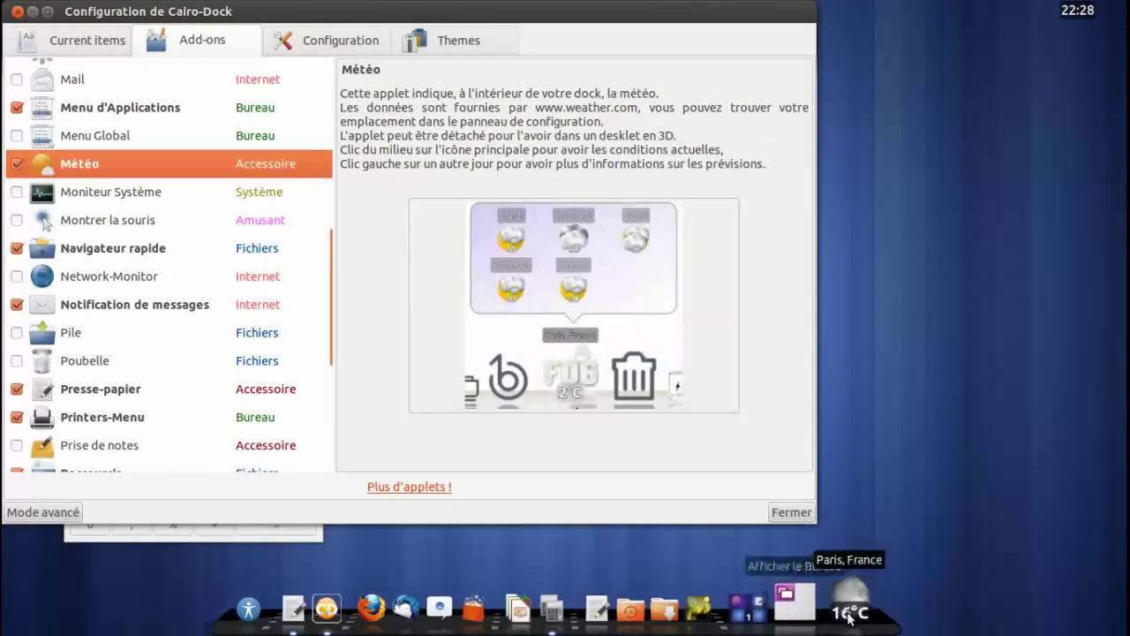
{"action": "left_click", "coordinate": [17, 164]}
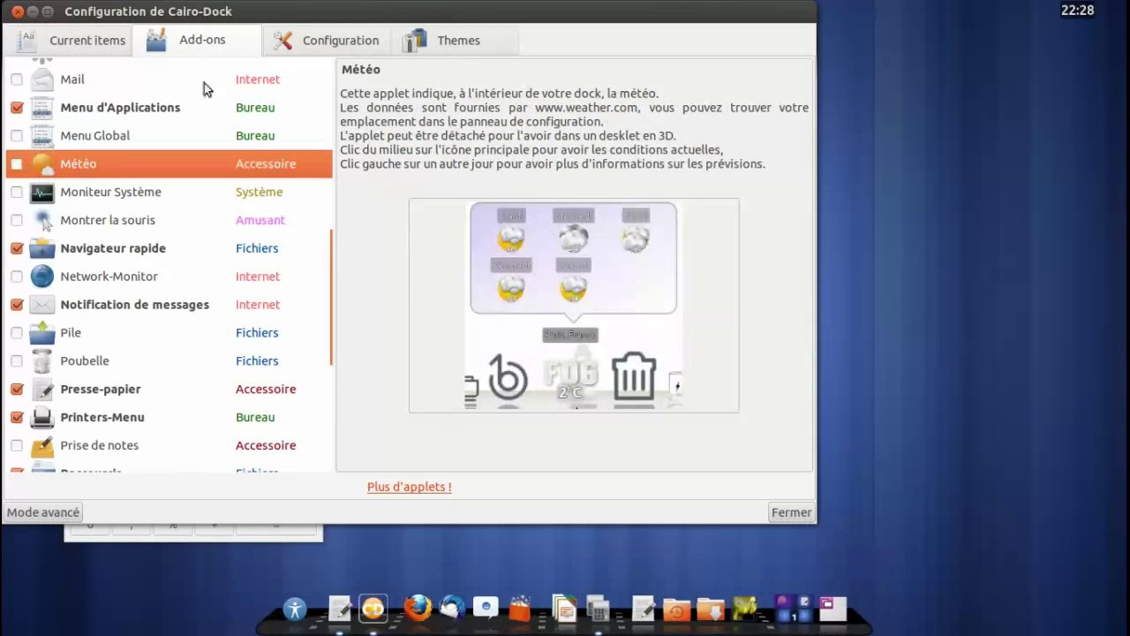
Step: Browse the downloadable dock themes and preview Unity-Like-3 without applying it
{"action": "left_click", "coordinate": [415, 43]}
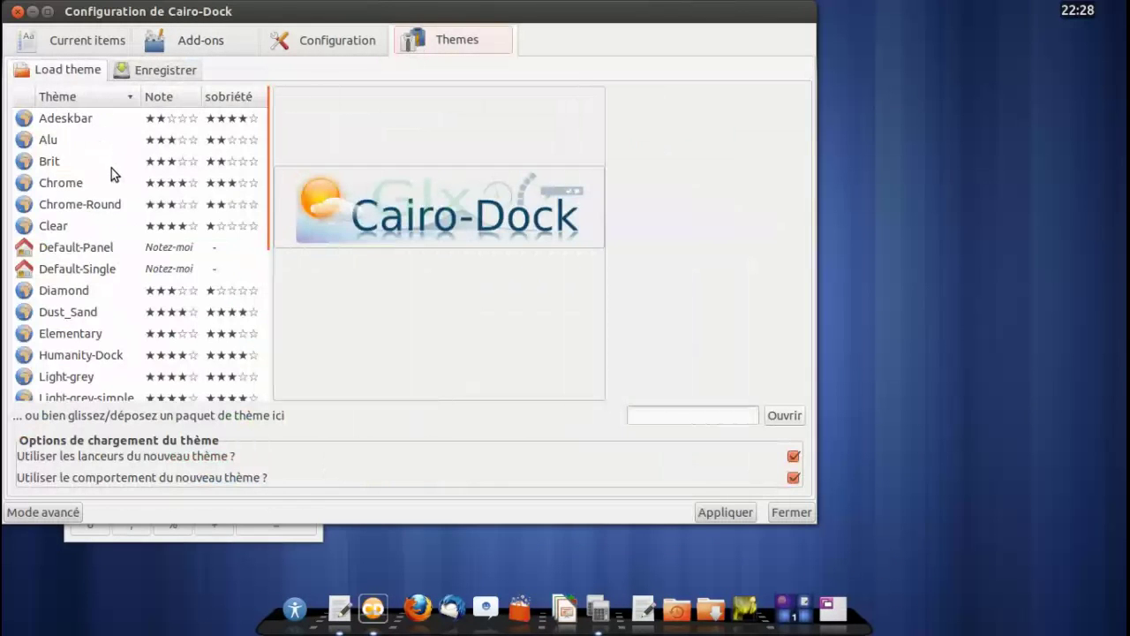
{"action": "scroll", "coordinate": [106, 214], "scroll_direction": "down", "scroll_amount": 7}
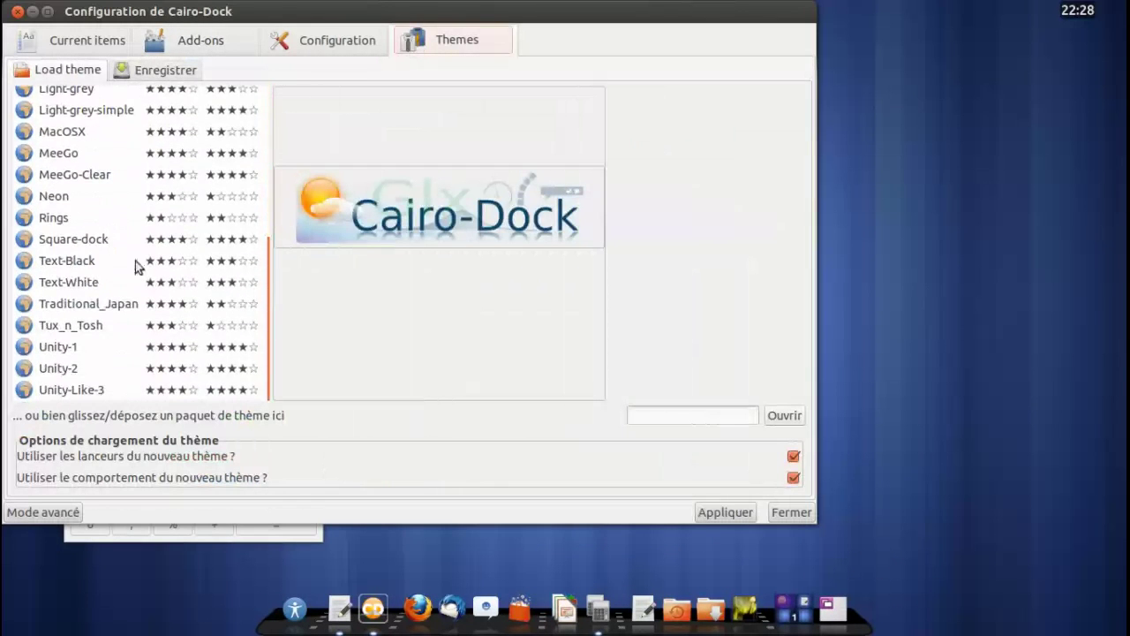
{"action": "left_click", "coordinate": [95, 392]}
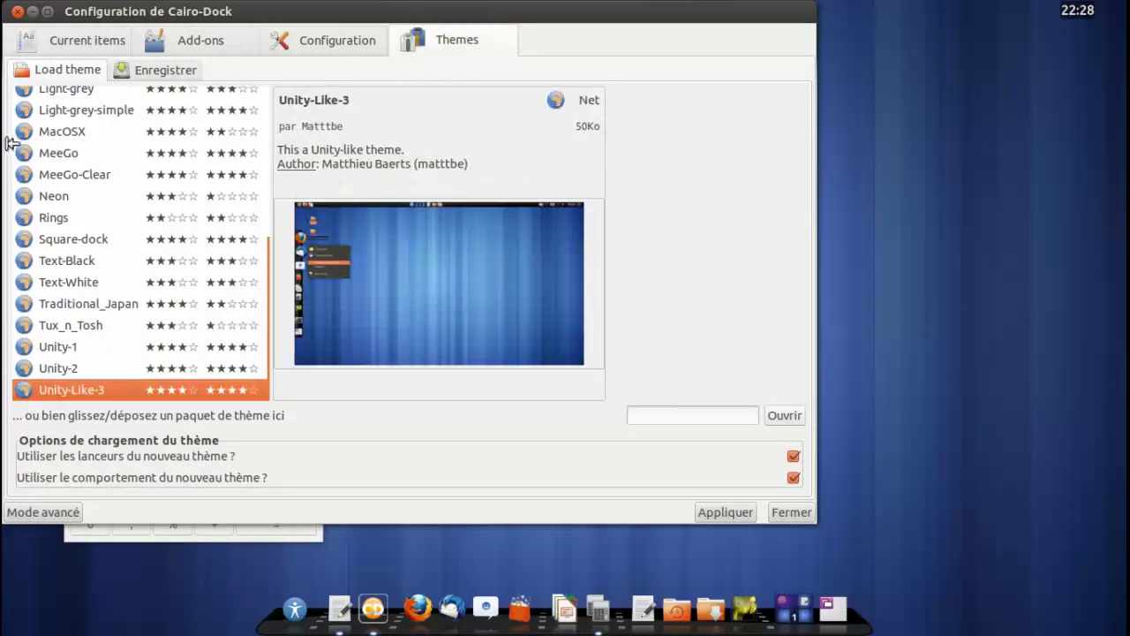
Step: Switch the dock configuration to advanced mode and open the Visibilité settings
{"action": "left_click", "coordinate": [60, 514]}
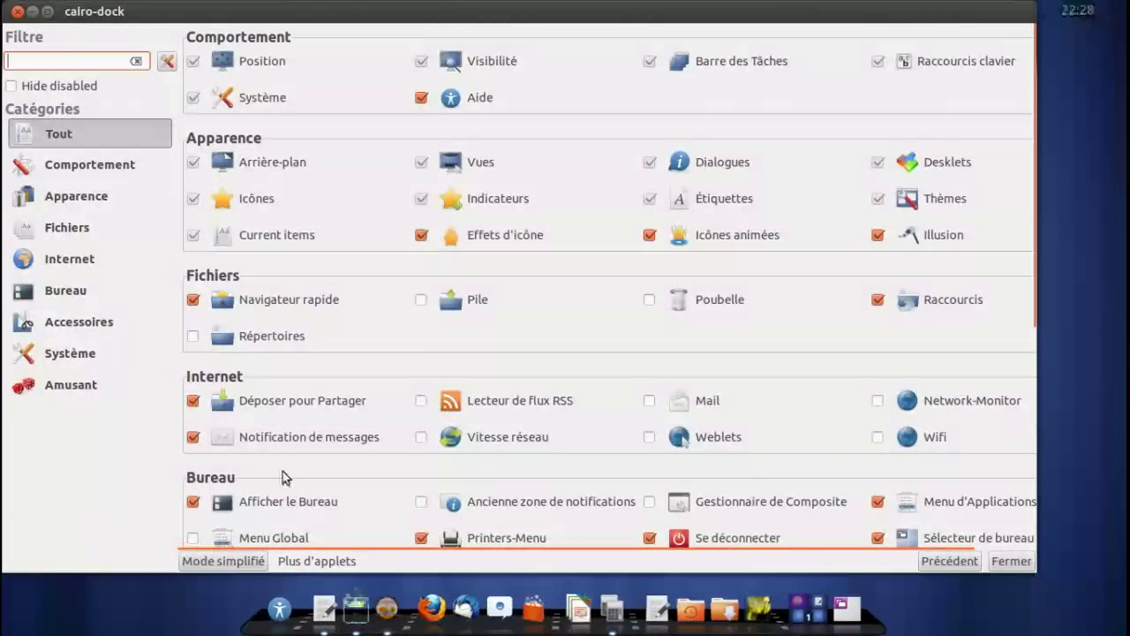
{"action": "left_click", "coordinate": [492, 62]}
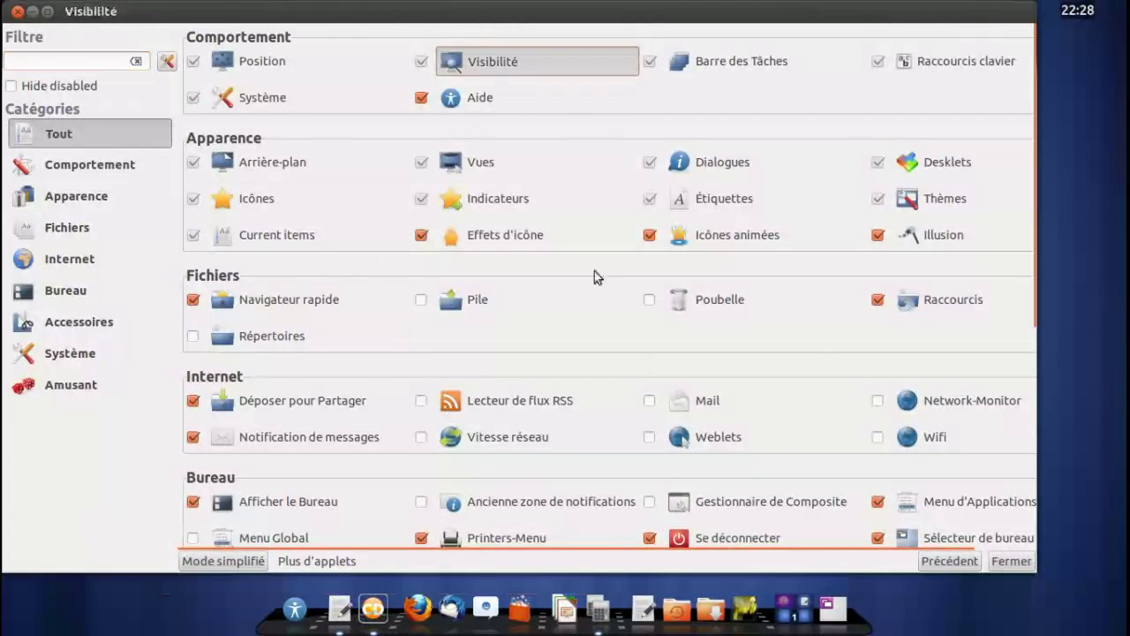